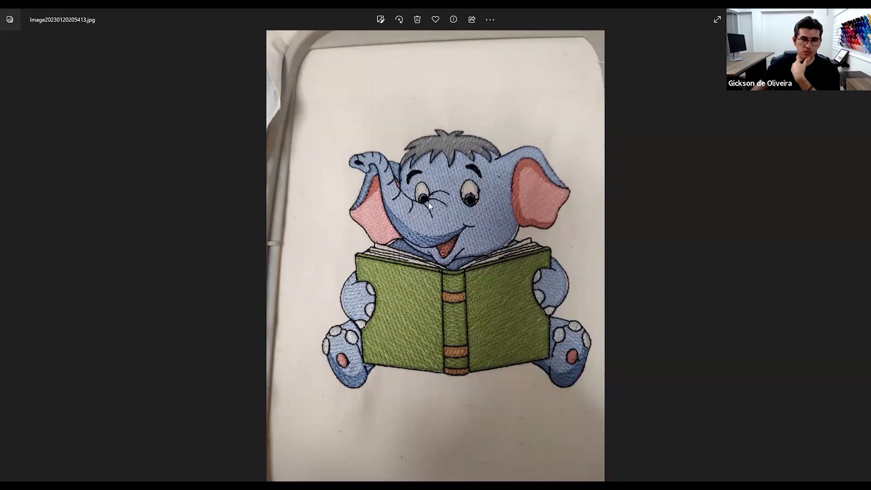
# Step: Examine the stitching on the front of the embroidered elephant in the photo, from the face and ears to the book and feet
pyautogui.scroll(5, 443, 198)
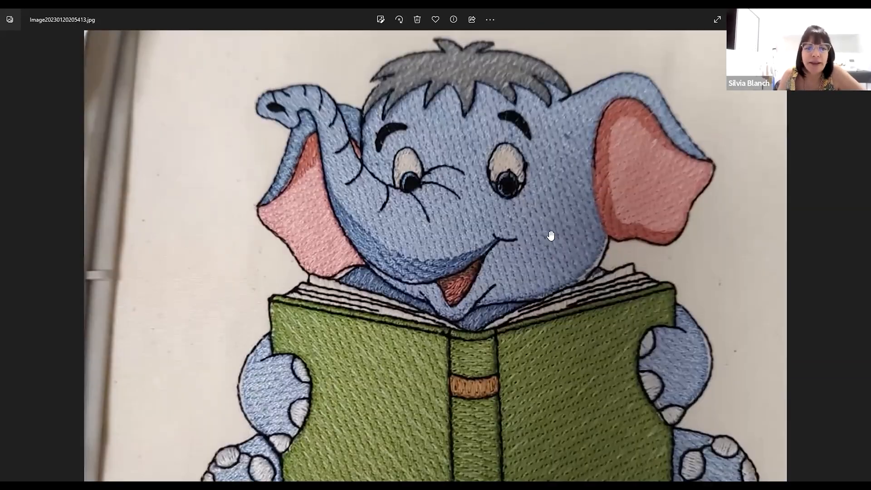
pyautogui.scroll(1, 551, 236)
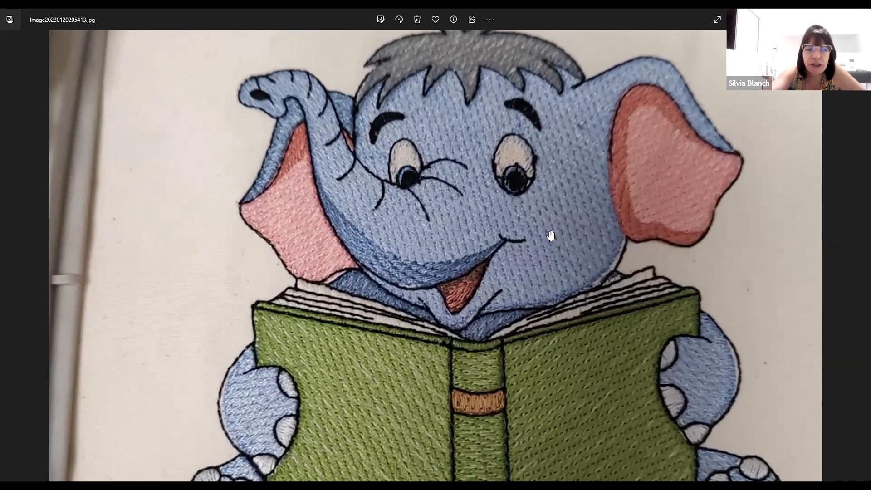
pyautogui.scroll(-3, 616, 382)
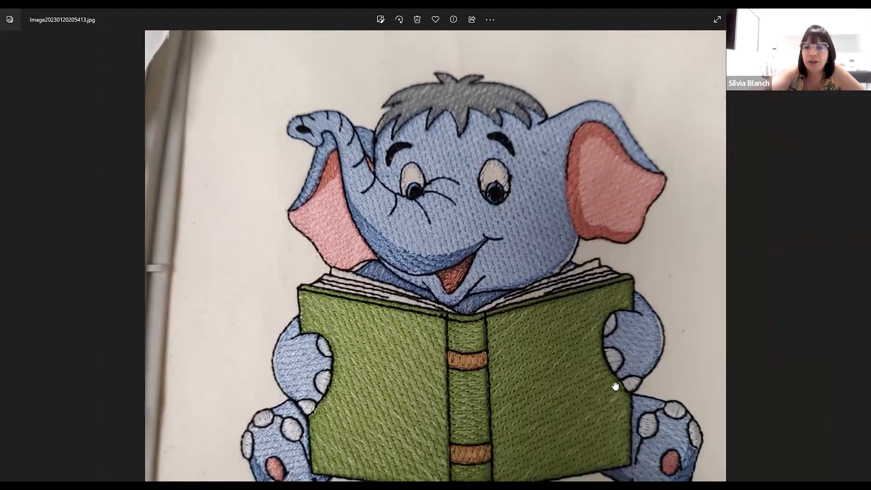
pyautogui.scroll(-2, 639, 251)
pyautogui.scroll(1, 695, 238)
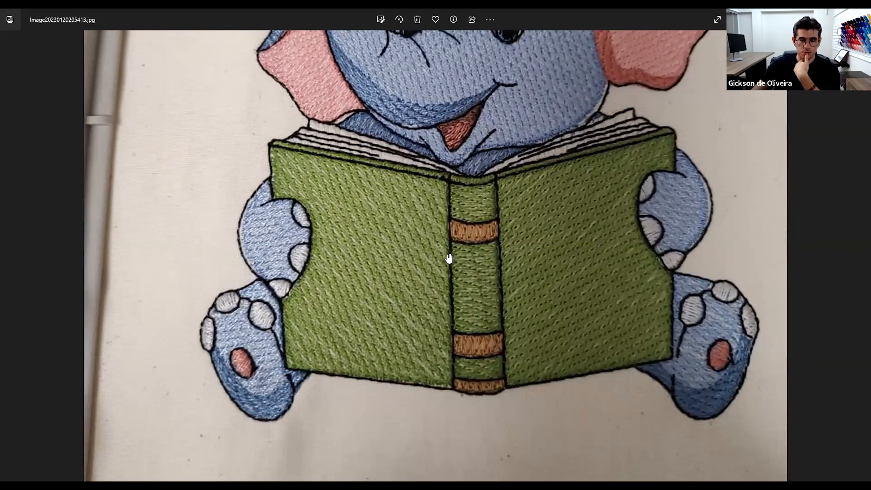
pyautogui.scroll(2, 536, 216)
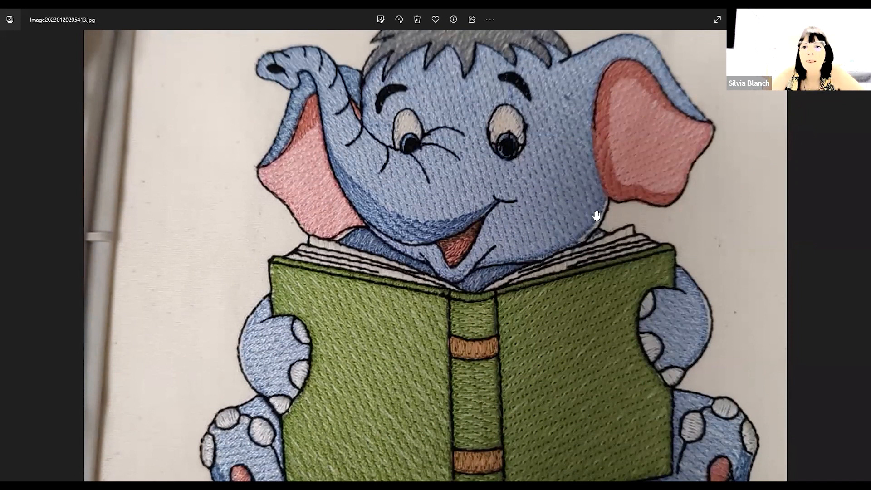
pyautogui.scroll(-3, 493, 223)
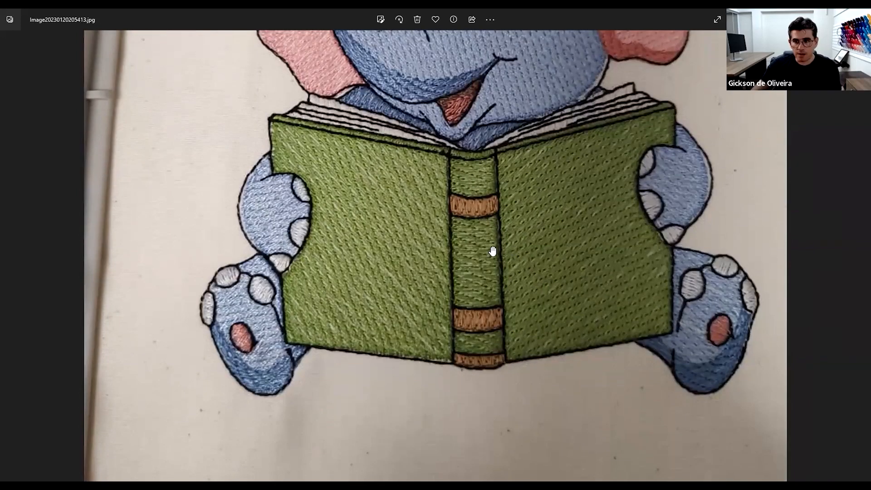
pyautogui.scroll(-4, 468, 255)
# Step: Open the photo of the embroidery's reverse side and examine the stitches on the book, arms and feet
pyautogui.click(32, 242)
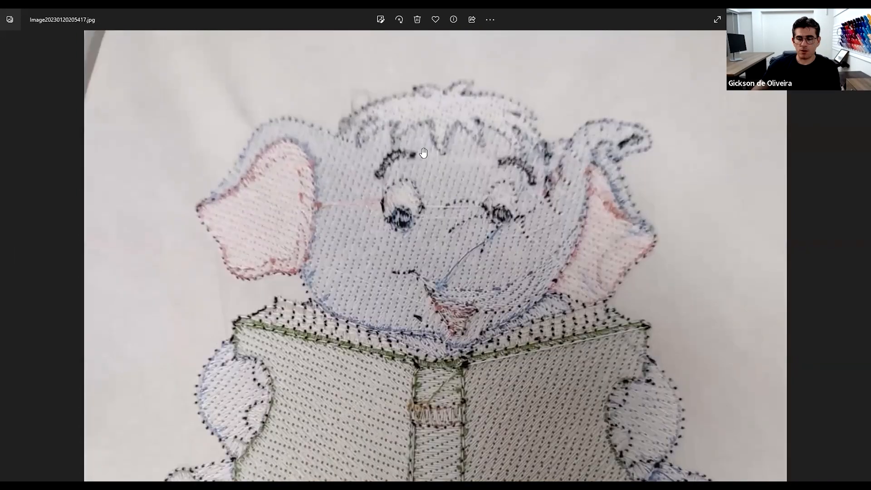
pyautogui.scroll(-3, 450, 245)
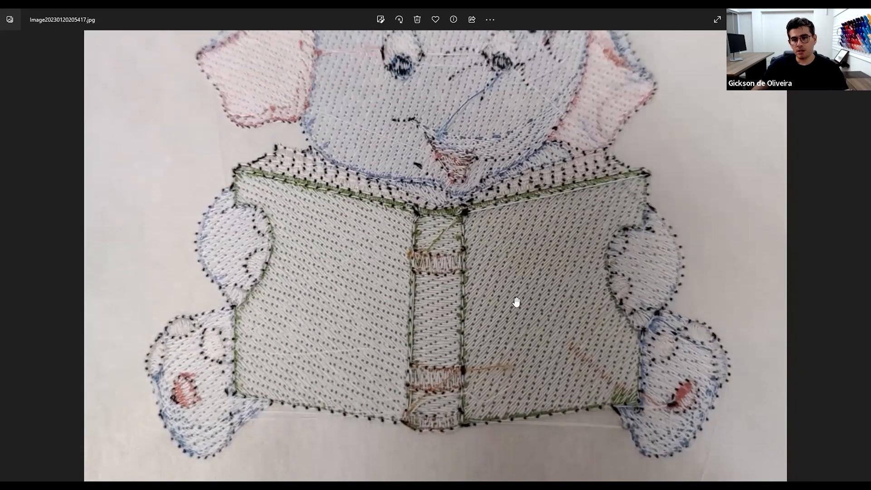
pyautogui.moveTo(433, 210); pyautogui.dragTo(423, 288)
pyautogui.moveTo(357, 184); pyautogui.dragTo(366, 261)
pyautogui.scroll(-1, 469, 288)
pyautogui.scroll(-3, 469, 288)
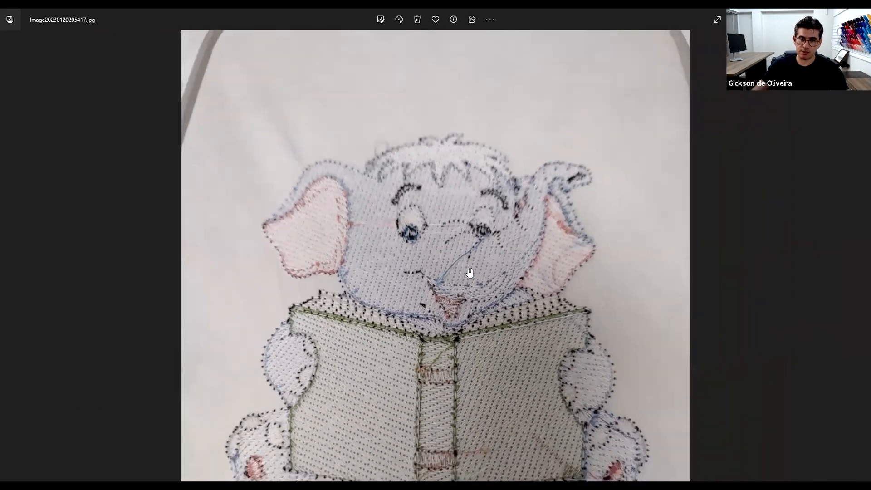
pyautogui.scroll(2, 387, 339)
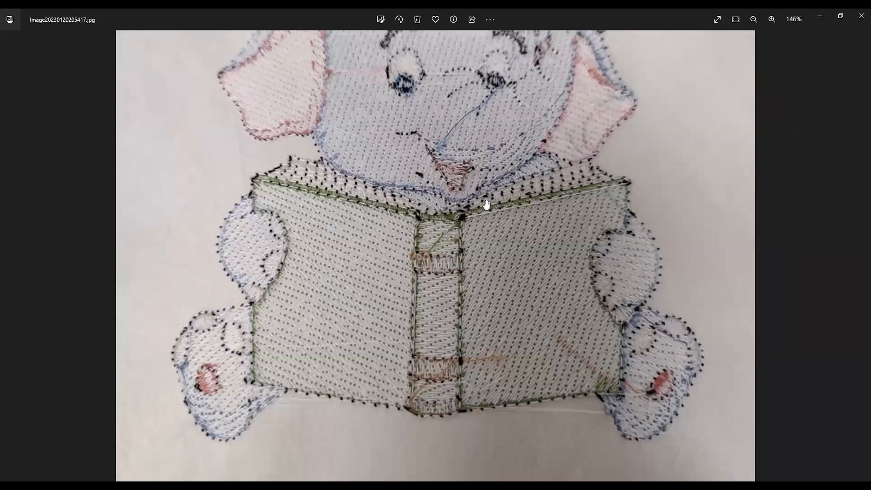
pyautogui.scroll(-2, 480, 225)
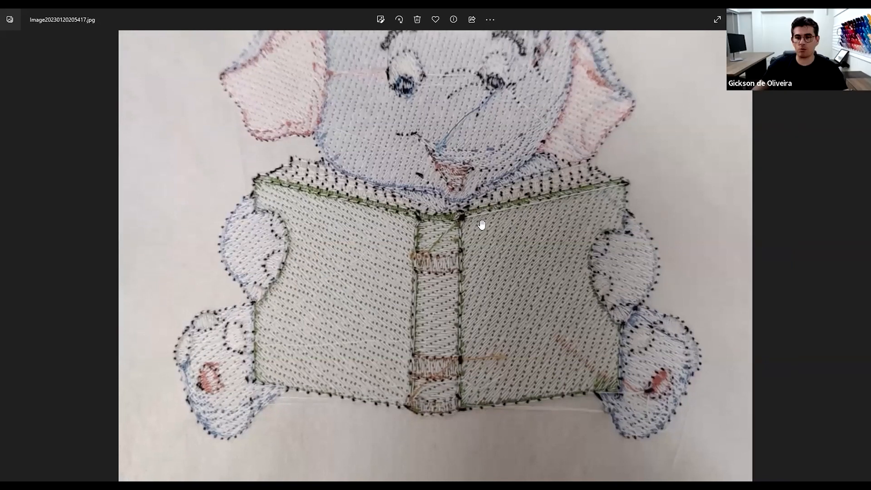
pyautogui.moveTo(469, 173); pyautogui.dragTo(454, 231)
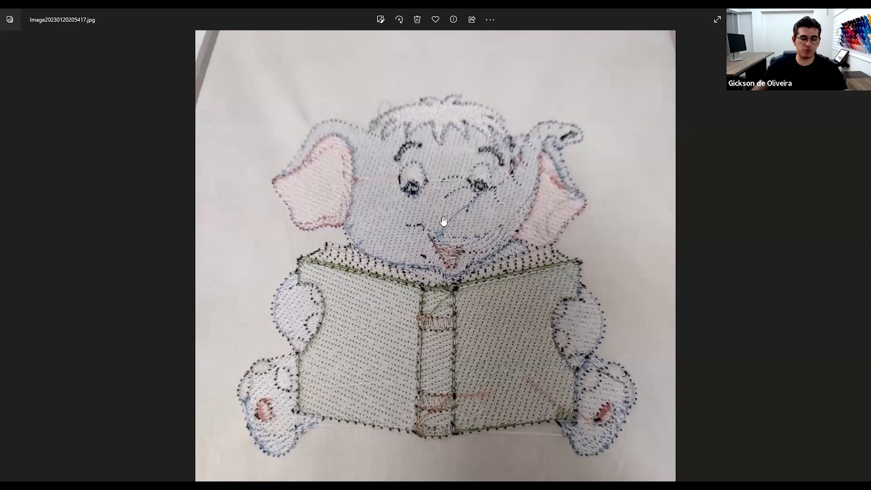
# Step: Examine the connecting threads around the eyes and mouth on the embroidery's reverse, and the whole reverse side
pyautogui.scroll(2, 445, 220)
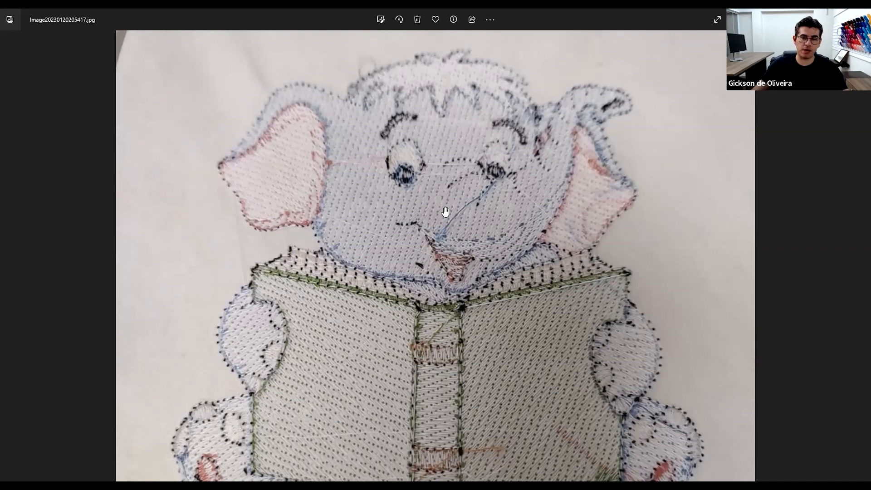
pyautogui.scroll(1, 436, 215)
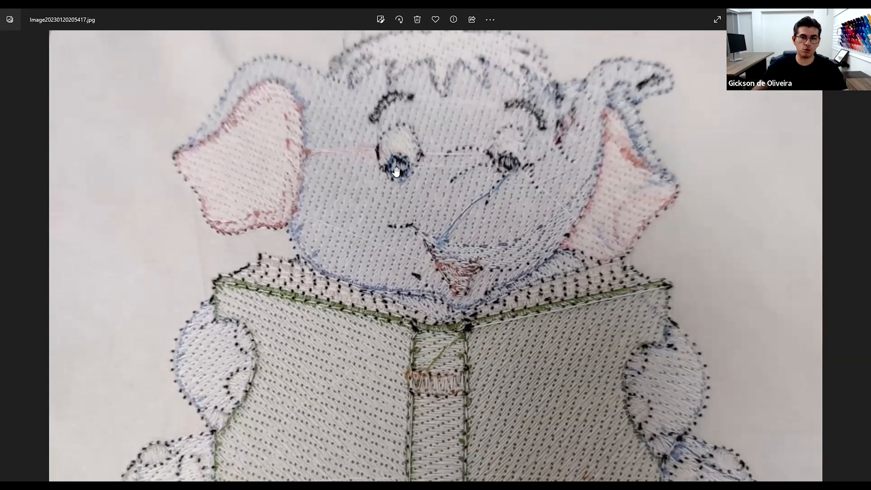
pyautogui.scroll(1, 435, 214)
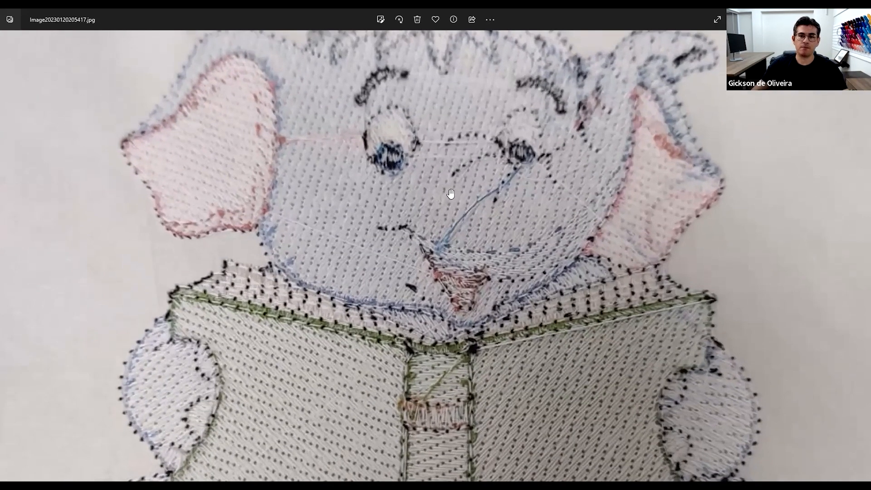
pyautogui.scroll(-2, 472, 281)
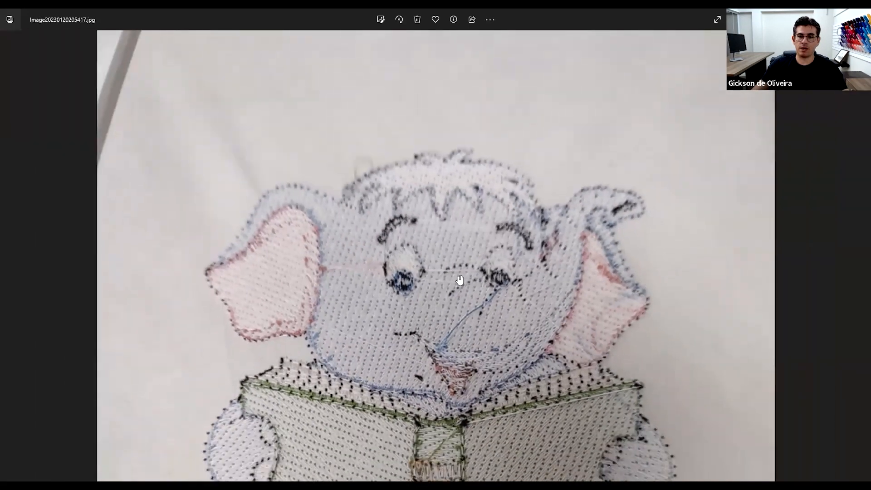
pyautogui.moveTo(437, 274); pyautogui.dragTo(441, 168)
pyautogui.moveTo(480, 283); pyautogui.dragTo(445, 245)
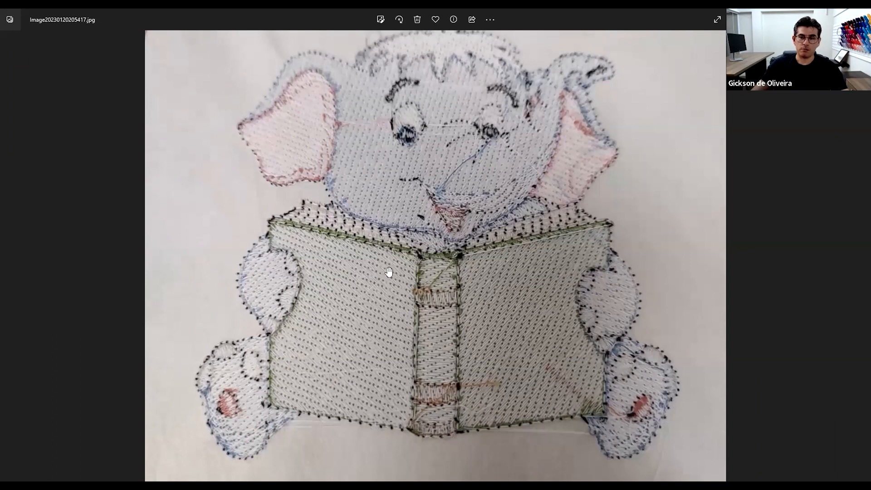
pyautogui.scroll(-2, 574, 343)
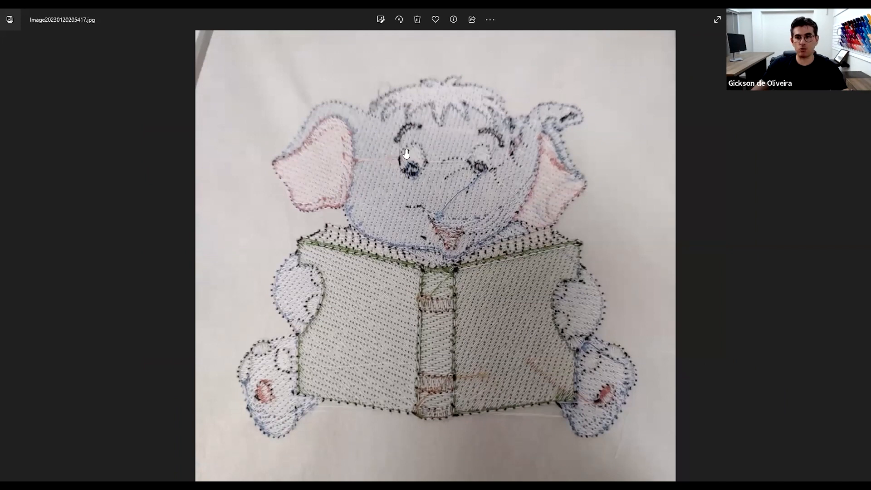
pyautogui.scroll(-1, 475, 234)
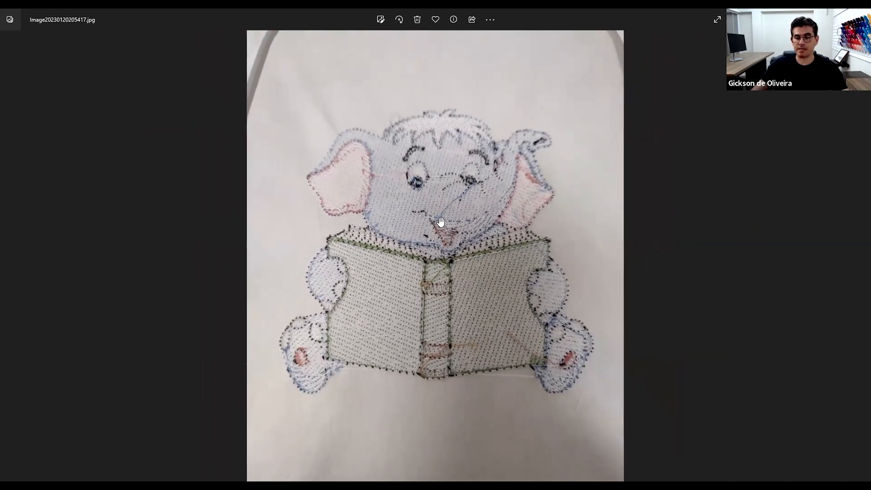
pyautogui.scroll(-1, 443, 219)
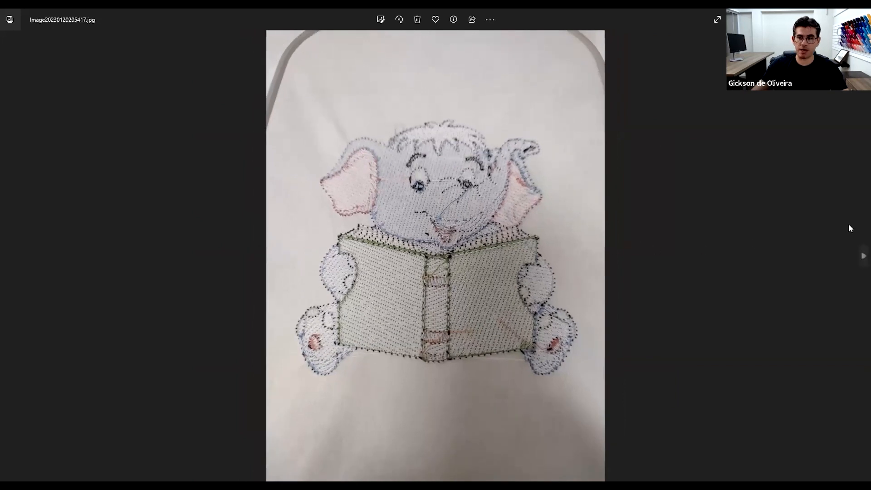
# Step: Return to the photo of the embroidery's front and examine the elephant's face, book and paws up close
pyautogui.moveTo(859, 259)
pyautogui.press('Left')
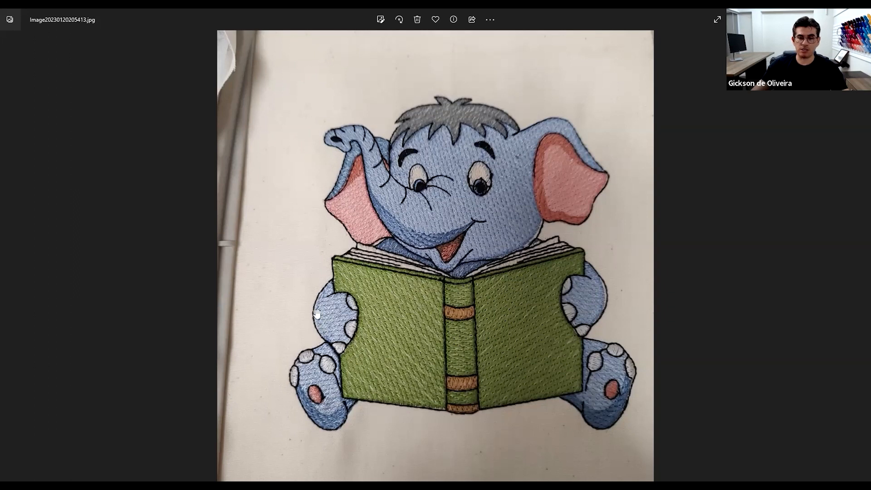
pyautogui.scroll(2, 556, 273)
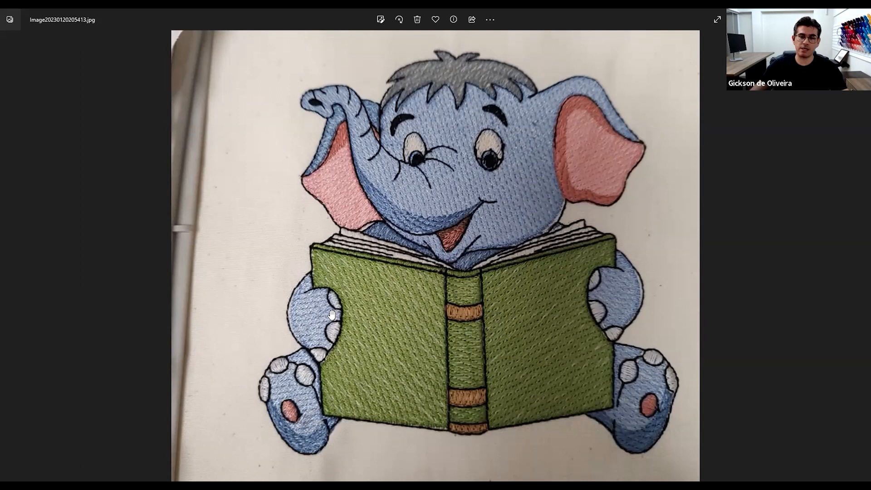
pyautogui.scroll(2, 332, 315)
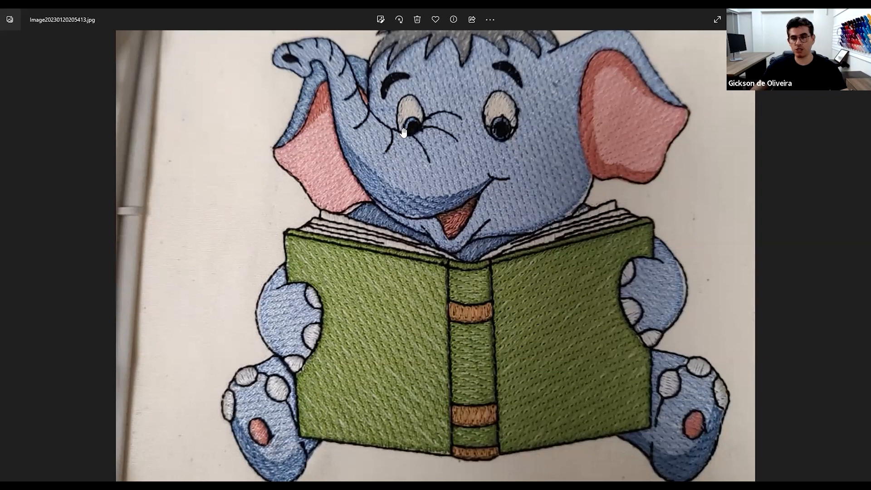
pyautogui.scroll(1, 270, 315)
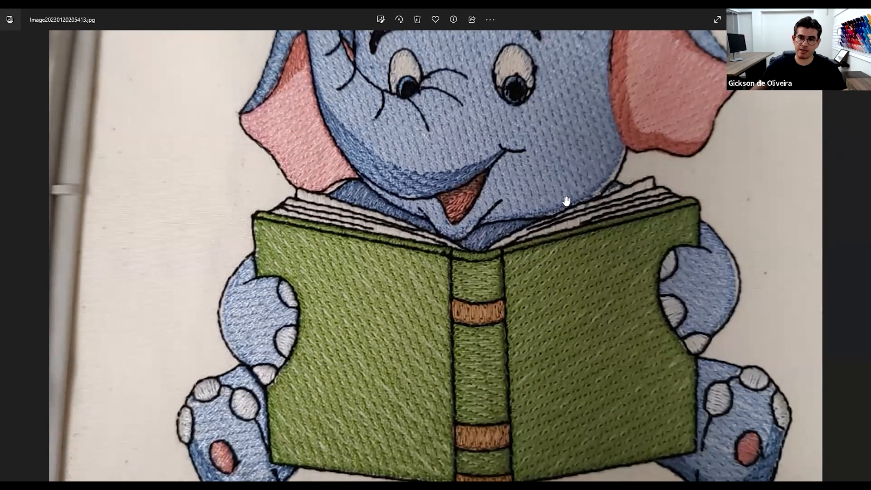
pyautogui.scroll(-3, 607, 238)
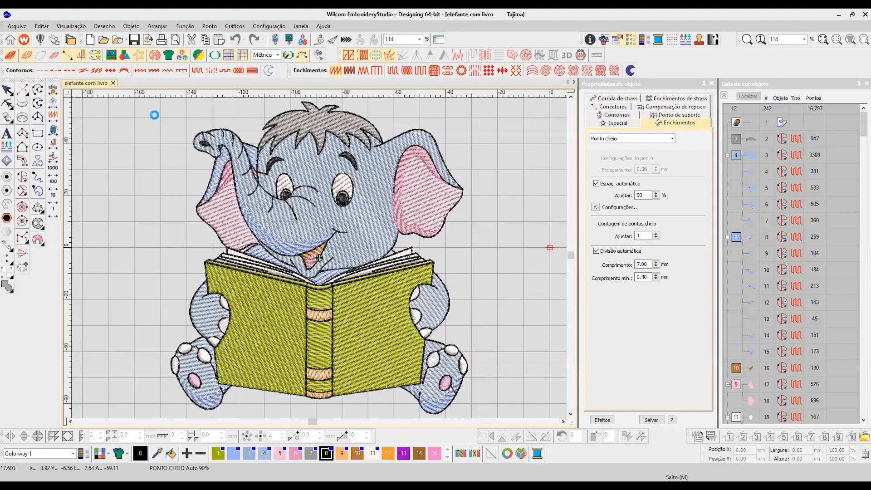
# Step: Switch to Wilcom EmbroideryStudio and play the stitching simulation of the whole elephant design
pyautogui.hotkey('ctrl', 'a')
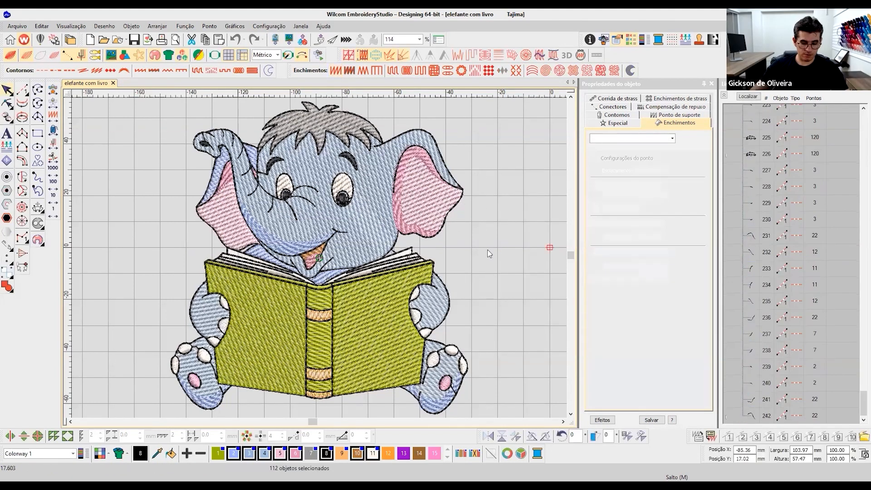
pyautogui.moveTo(160, 138); pyautogui.dragTo(492, 286)
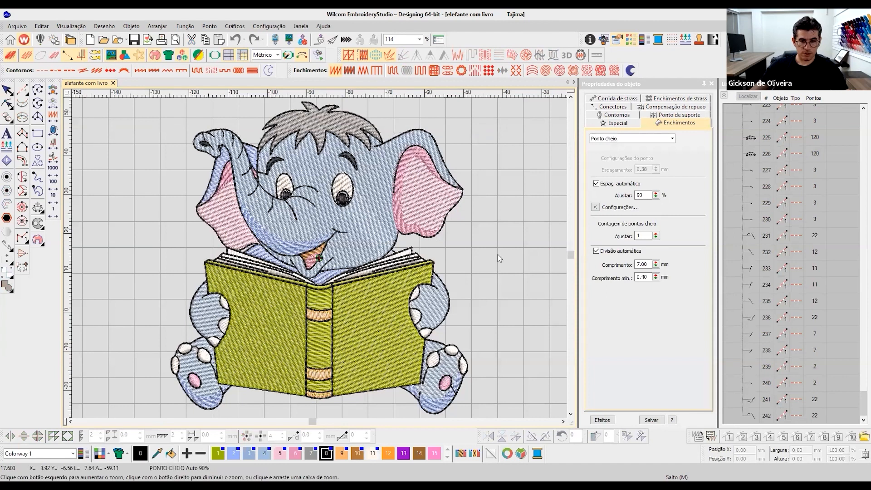
pyautogui.press('0')
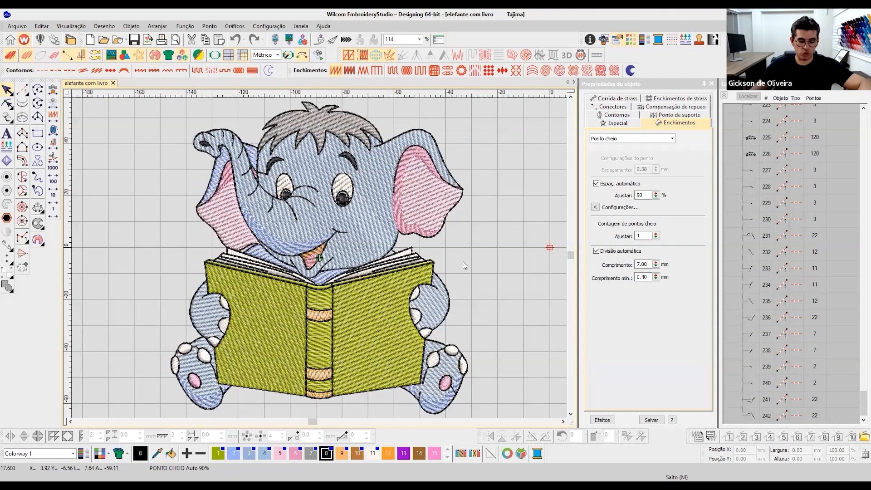
pyautogui.hotkey('shift', 'r')
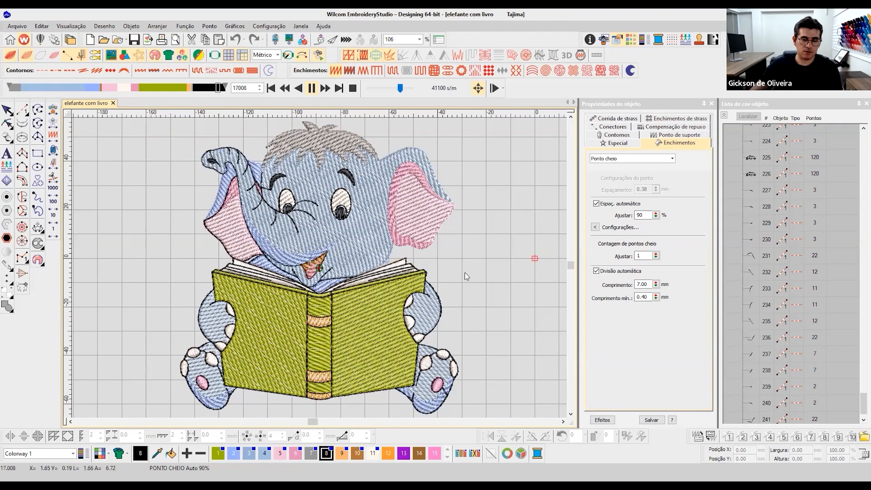
pyautogui.click(8, 112)
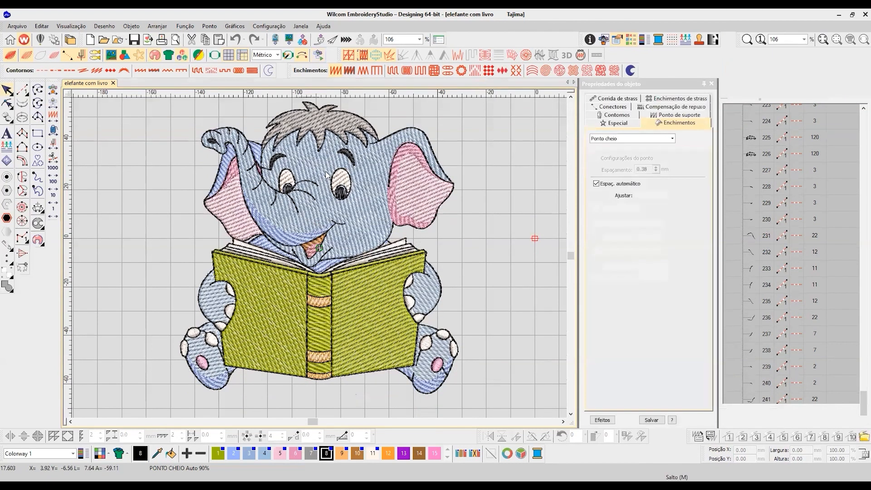
# Step: Compare the elephant's head and the upper part of the book in the stitch-line view and the realistic view
pyautogui.press('z')
pyautogui.moveTo(194, 119); pyautogui.dragTo(452, 209)
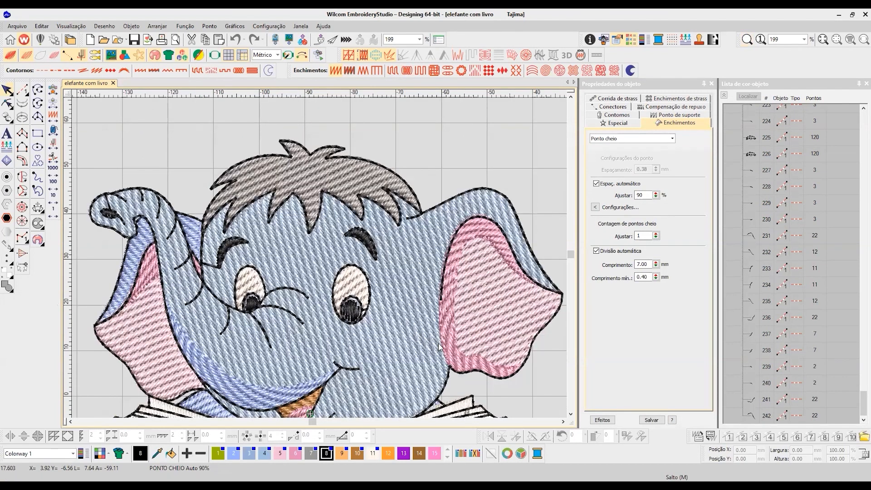
pyautogui.press('t')
pyautogui.scroll(-5, 571, 414)
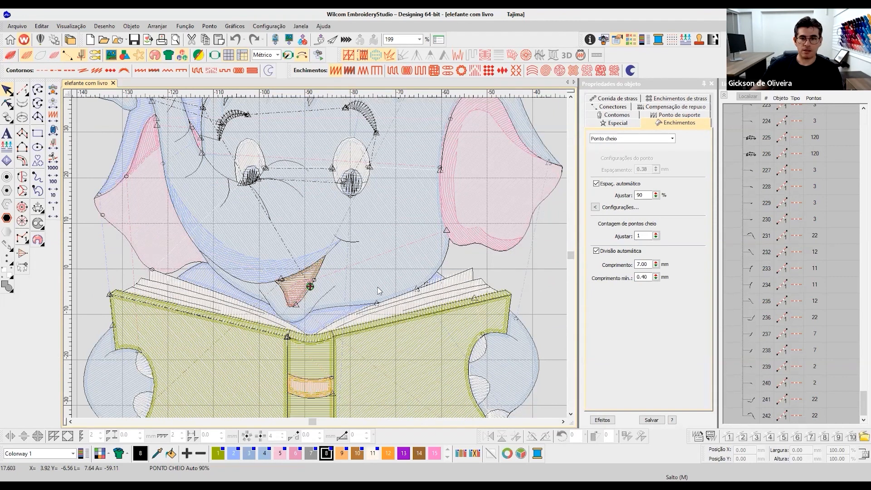
pyautogui.press('t')
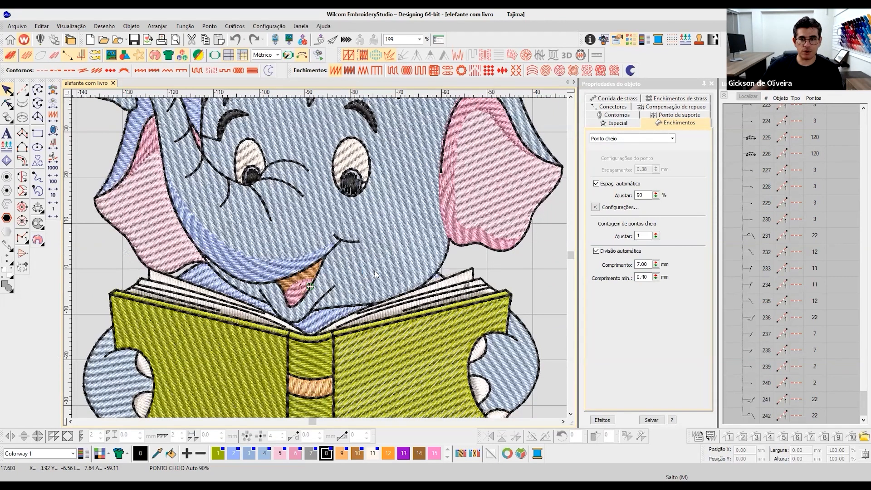
# Step: Select the elephant's large light blue face fill in the stitch-line view to inspect its fill properties, then restore the realistic view
pyautogui.press('t')
pyautogui.click(384, 248)
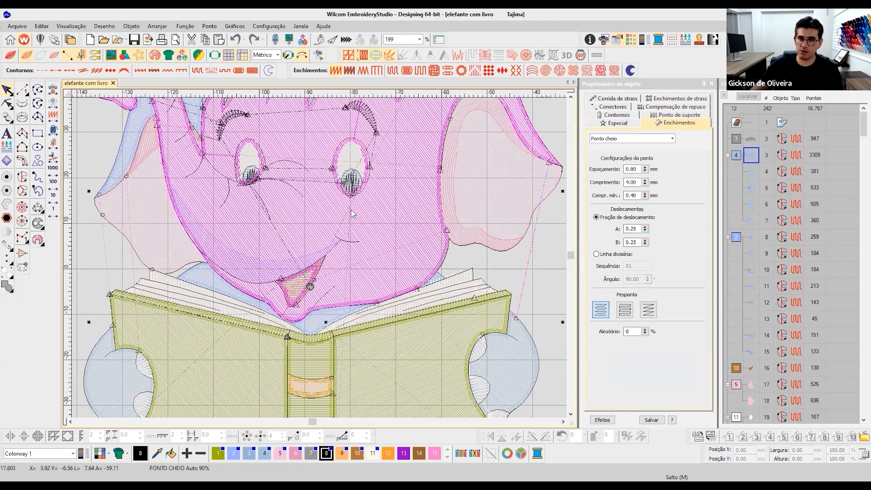
pyautogui.press('t')
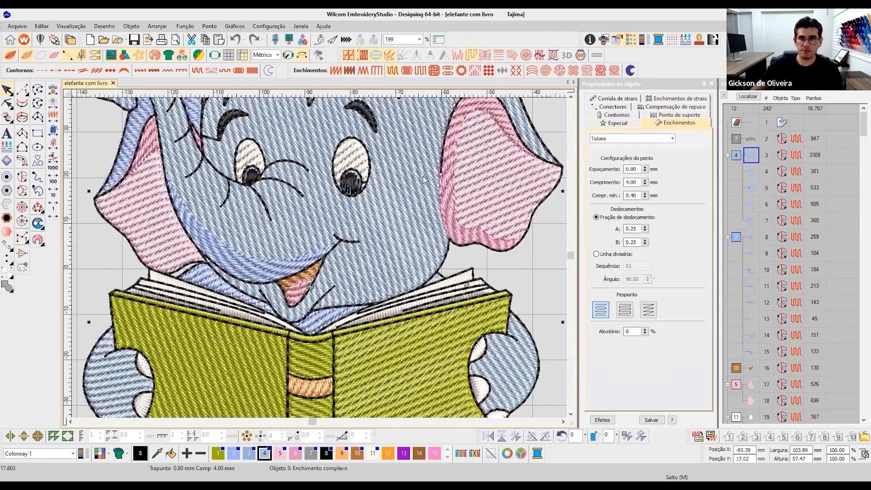
# Step: Look over the elephant from its hair down to the book and paws, alternating between stitch-line and realistic views
pyautogui.press('t')
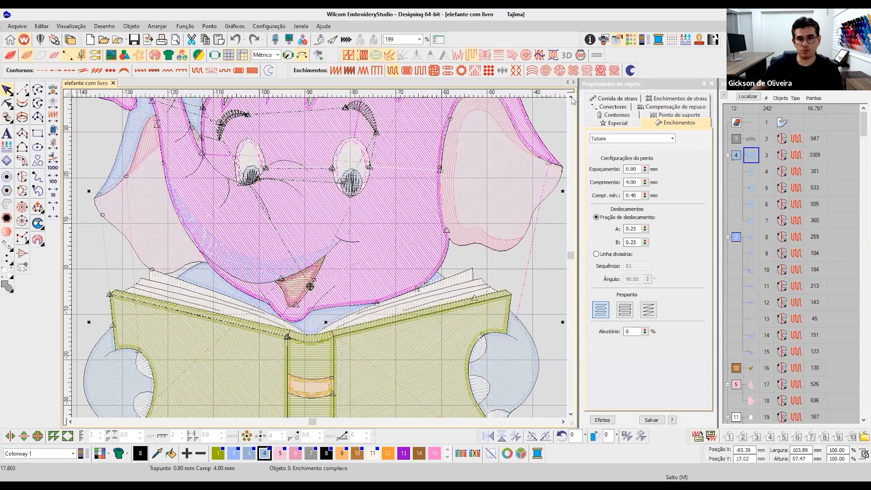
pyautogui.press('t')
pyautogui.click(572, 98)
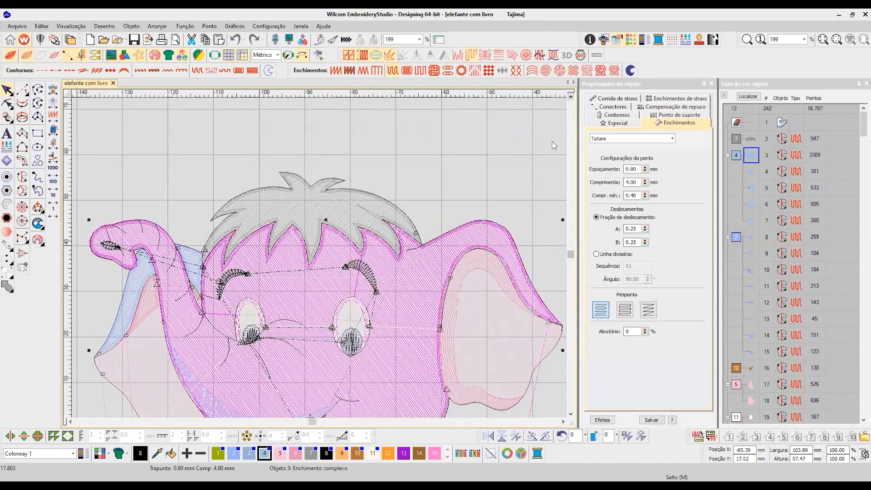
pyautogui.click(571, 417)
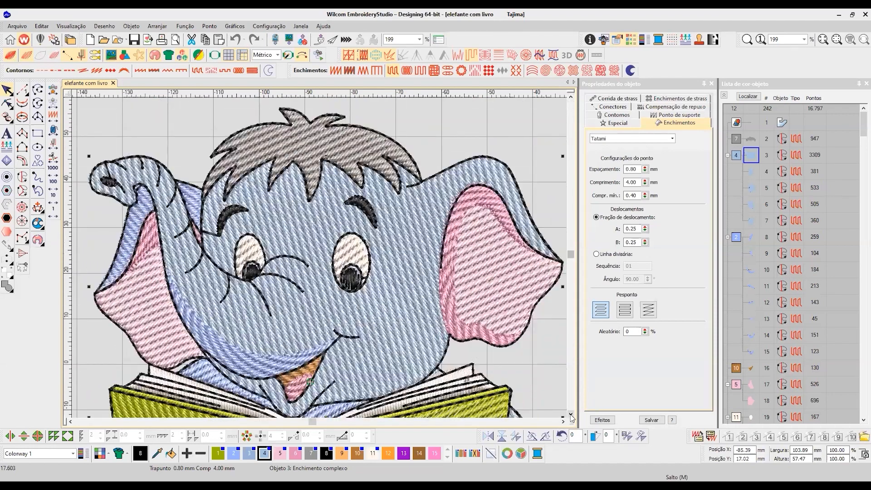
pyautogui.click(571, 417)
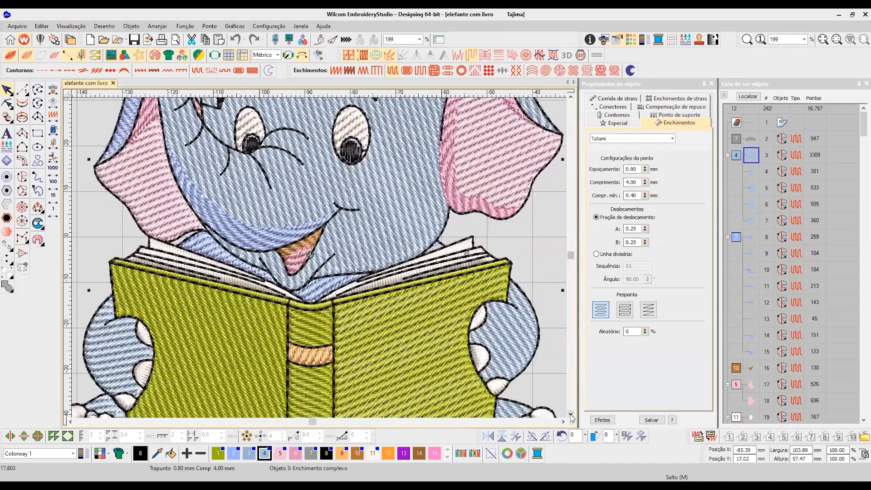
pyautogui.click(572, 417)
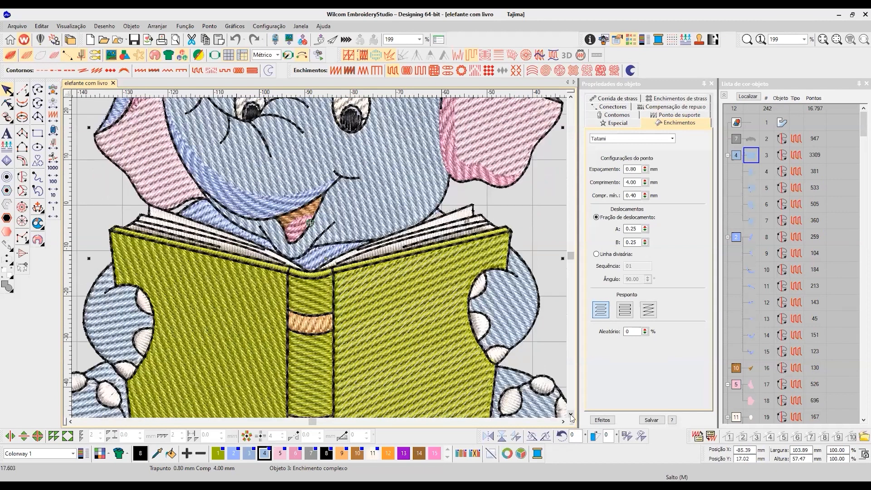
pyautogui.click(571, 97)
# Step: Select the right-hand book pages and the small blue triangle between face and pages, inspecting the triangle in stitch-line and realistic views
pyautogui.press('t')
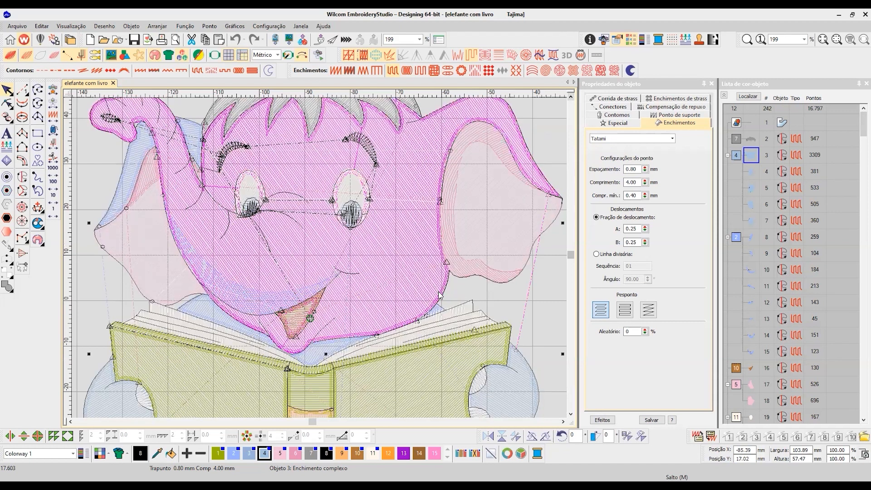
pyautogui.click(442, 314)
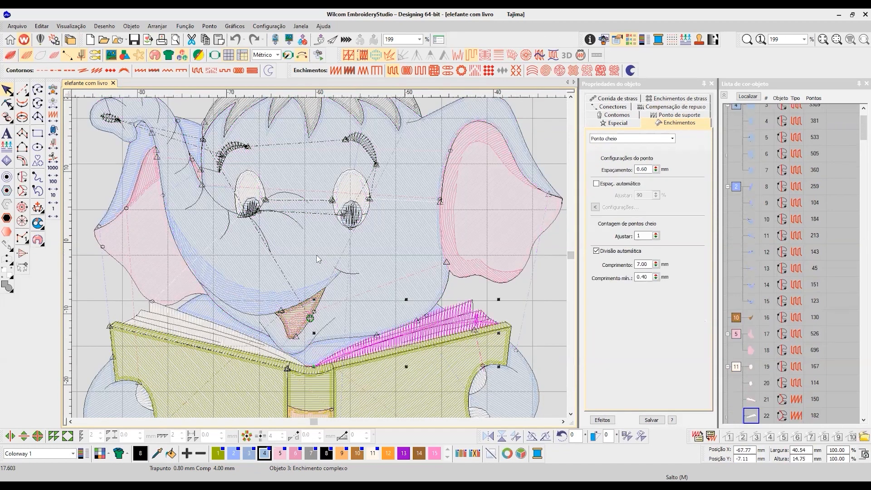
pyautogui.scroll(7, 441, 314)
pyautogui.click(298, 233)
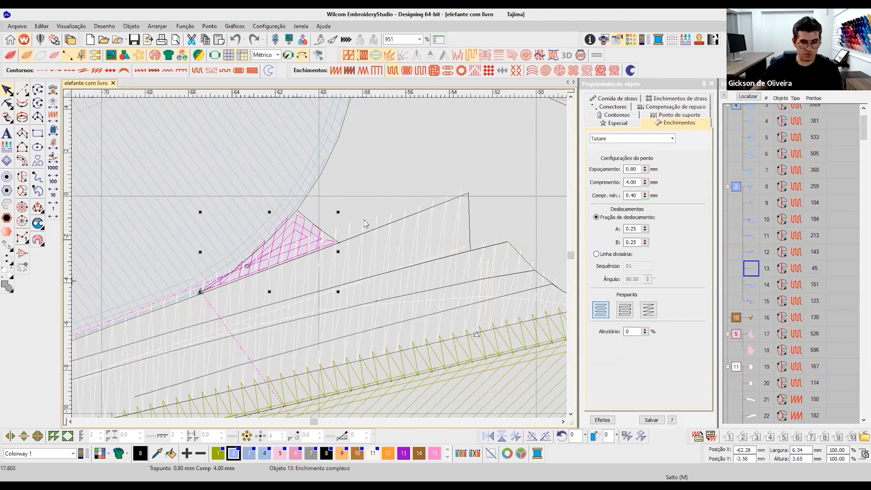
pyautogui.press('t')
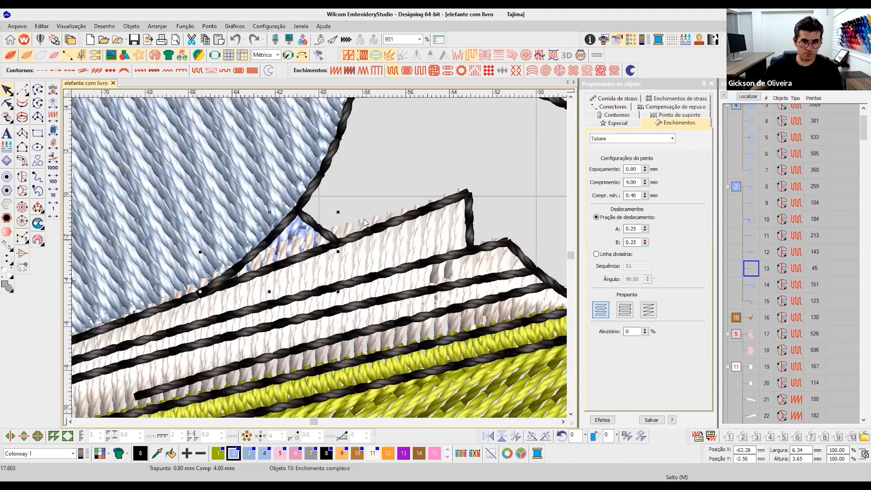
pyautogui.press('t')
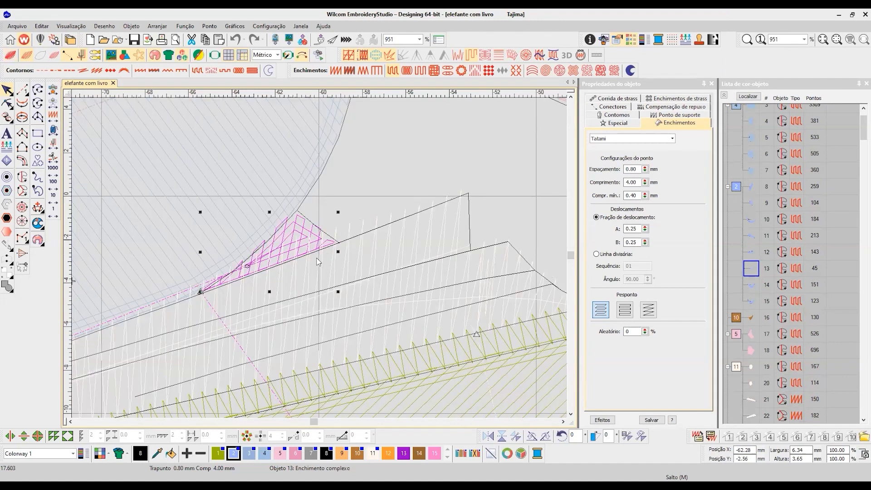
# Step: Examine the small blue triangle against the surrounding face and pages, both up close and within the whole design
pyautogui.scroll(-4, 318, 262)
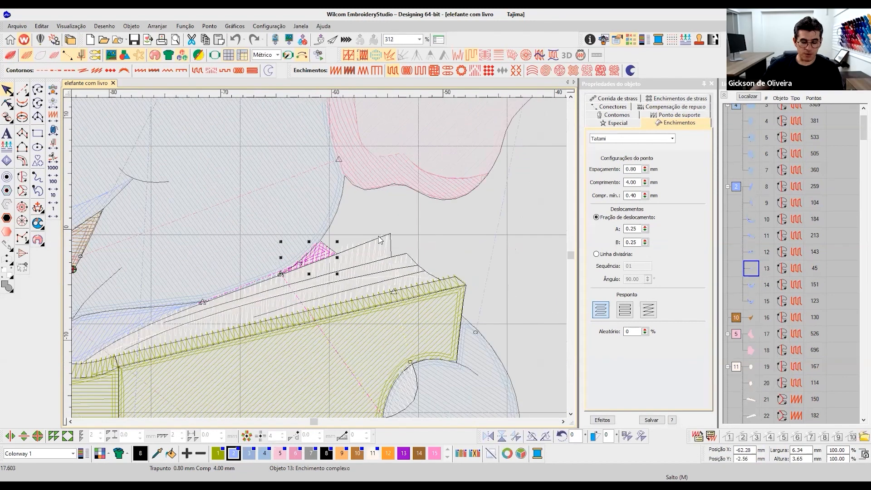
pyautogui.scroll(3, 319, 258)
pyautogui.press('t')
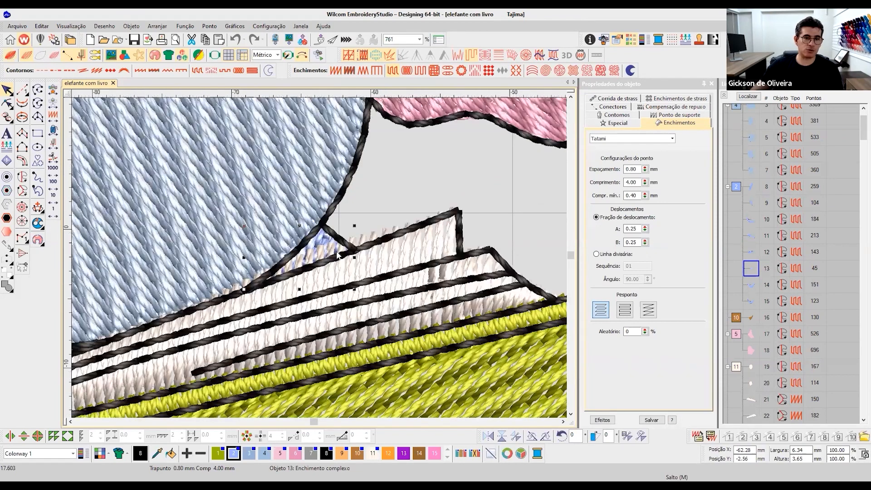
pyautogui.scroll(-2, 320, 261)
pyautogui.scroll(-2, 320, 261)
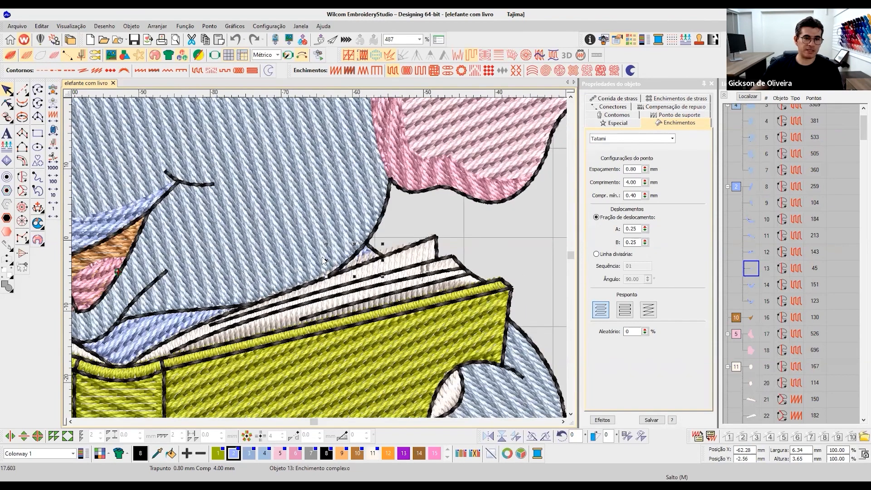
pyautogui.scroll(-2, 321, 261)
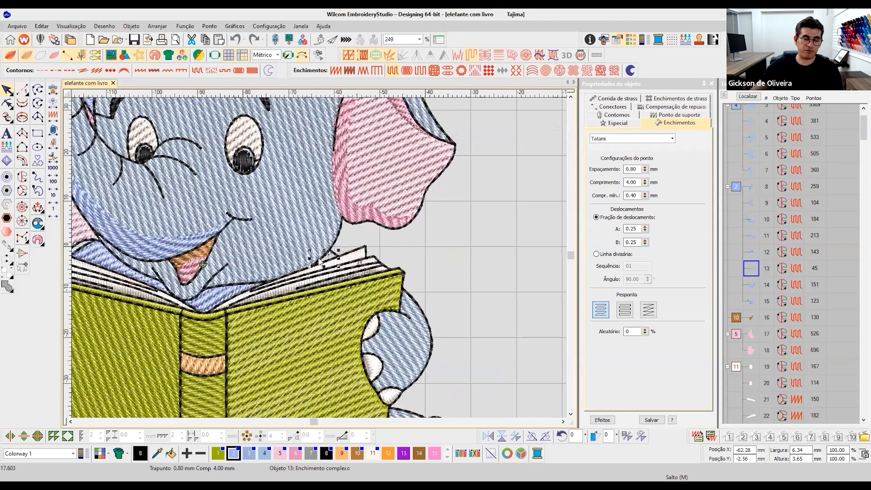
pyautogui.scroll(7, 275, 267)
pyautogui.press('t')
pyautogui.scroll(-5, 333, 268)
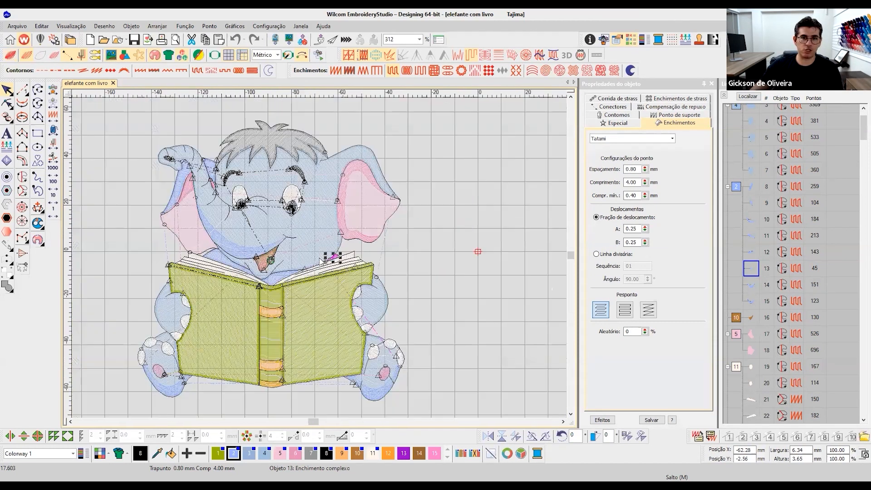
pyautogui.scroll(3, 320, 261)
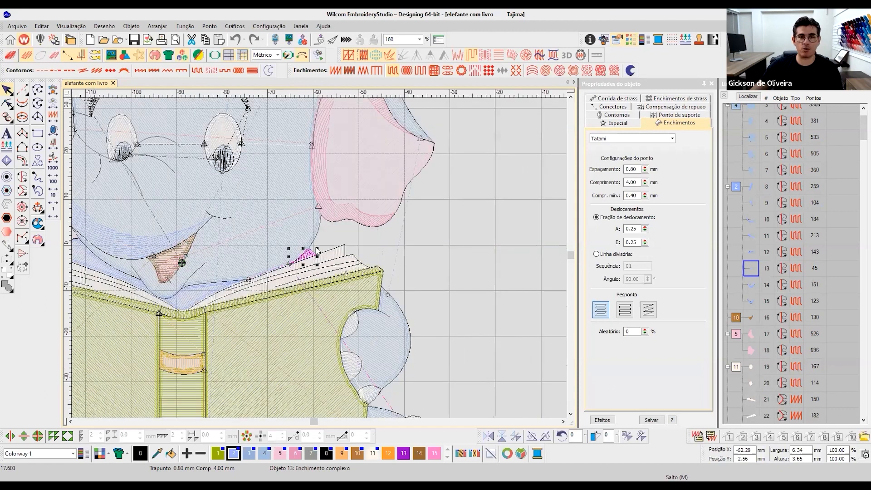
pyautogui.scroll(5, 310, 244)
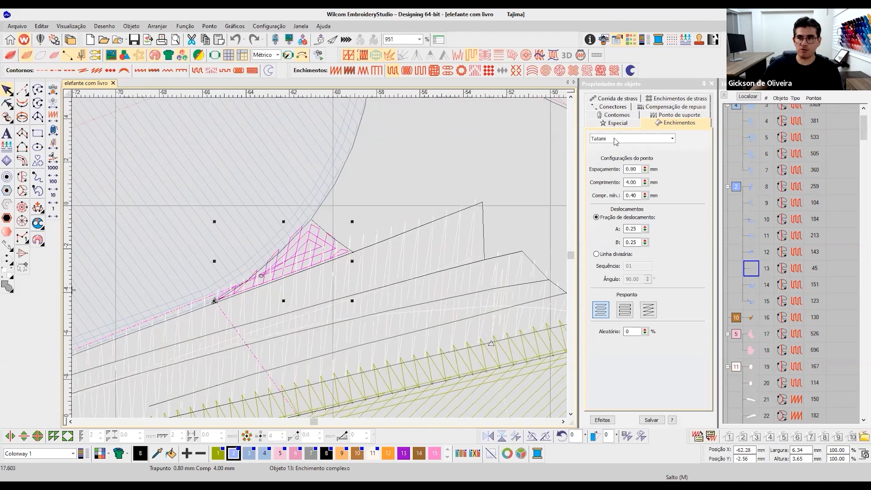
# Step: Change the small blue triangle's fill from Tatami to Ponto cheio and turn off its first underlay
pyautogui.click(614, 138)
pyautogui.click(611, 149)
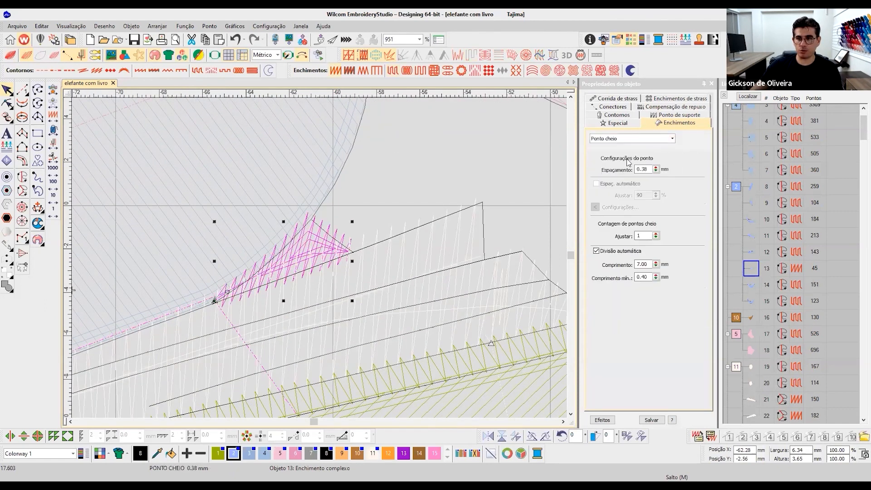
pyautogui.click(668, 117)
pyautogui.click(602, 142)
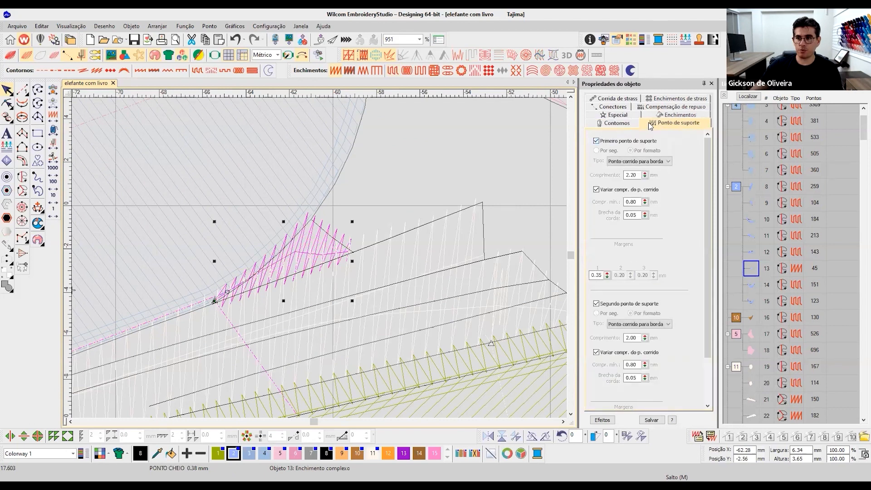
# Step: Set the triangle's satin stitch spacing to 0.90 mm and adjust its stitch angle with Reshape
pyautogui.click(665, 114)
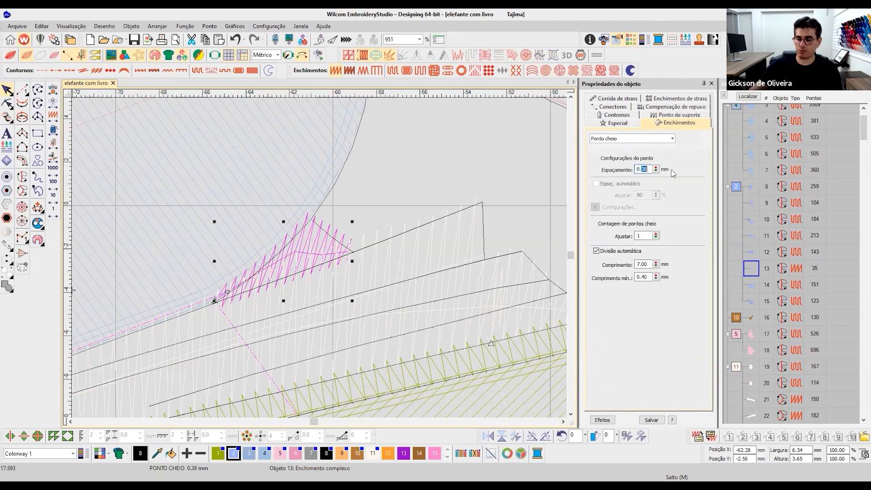
pyautogui.write('90')
pyautogui.press('Return')
pyautogui.click(7, 104)
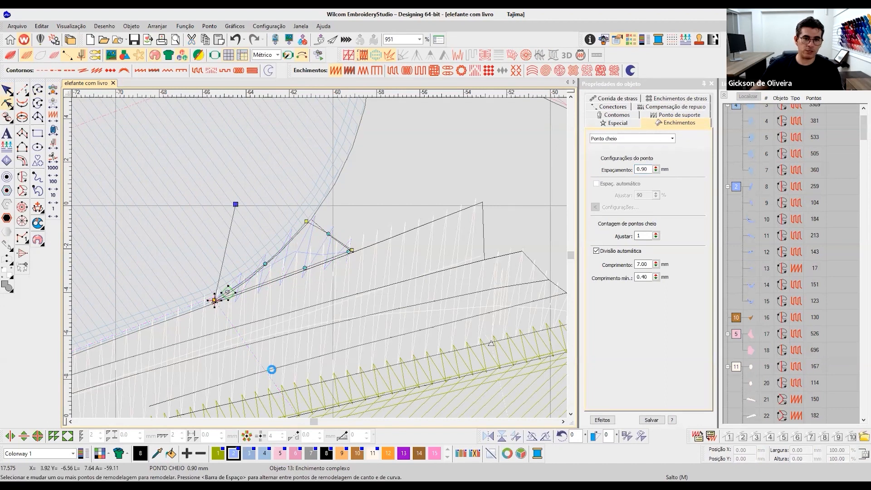
pyautogui.press('Escape')
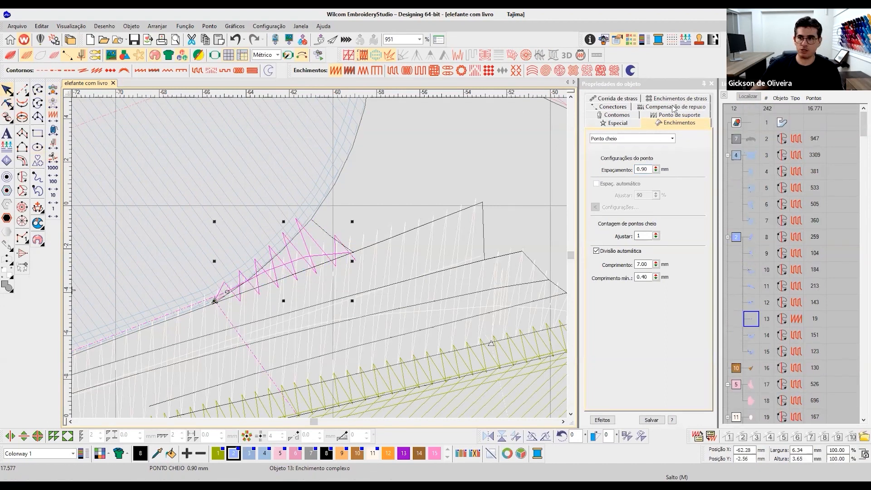
# Step: Set the triangle's pull compensation to 0.17 mm and display the result in the realistic view
pyautogui.click(663, 108)
pyautogui.write('17')
pyautogui.press('Return')
pyautogui.press('t')
# Step: Reshape the blue triangle at its pointed lower-left end, undoing the misplaced moves and keeping a small final adjustment
pyautogui.click(7, 103)
pyautogui.moveTo(214, 300); pyautogui.dragTo(248, 214)
pyautogui.hotkey('ctrl', 'z')
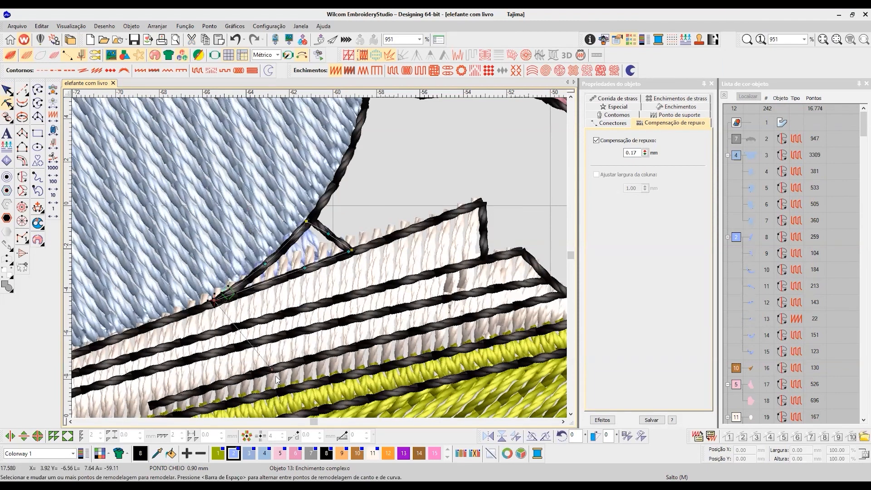
pyautogui.hotkey('ctrl', 'z')
pyautogui.moveTo(214, 300)
pyautogui.mouseDown()
pyautogui.moveTo(222, 309)
pyautogui.moveTo(214, 300)
pyautogui.moveTo(262, 218)
pyautogui.moveTo(199, 281)
pyautogui.mouseUp()
pyautogui.hotkey('ctrl', 'z')
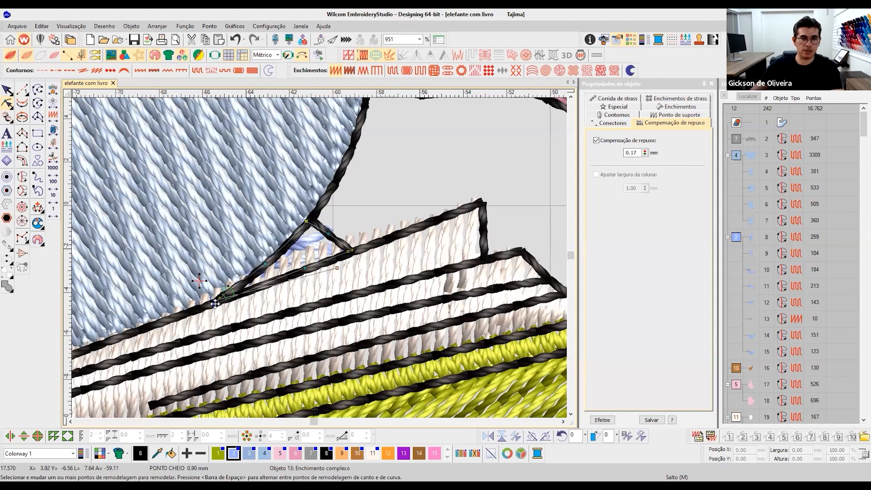
pyautogui.moveTo(215, 303); pyautogui.dragTo(220, 296)
pyautogui.press('Escape')
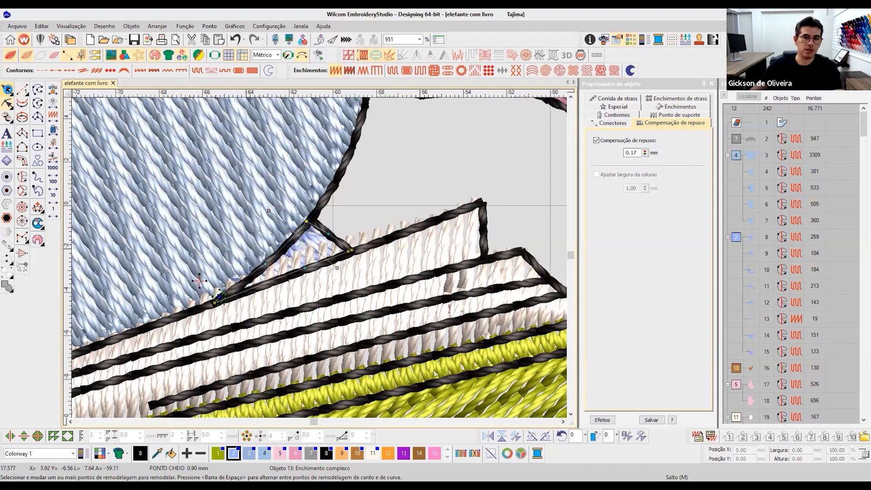
# Step: Reshape the upper edge of the right-hand book pages slightly downward where it borders the blue triangle
pyautogui.scroll(-1, 319, 263)
pyautogui.scroll(-4, 319, 263)
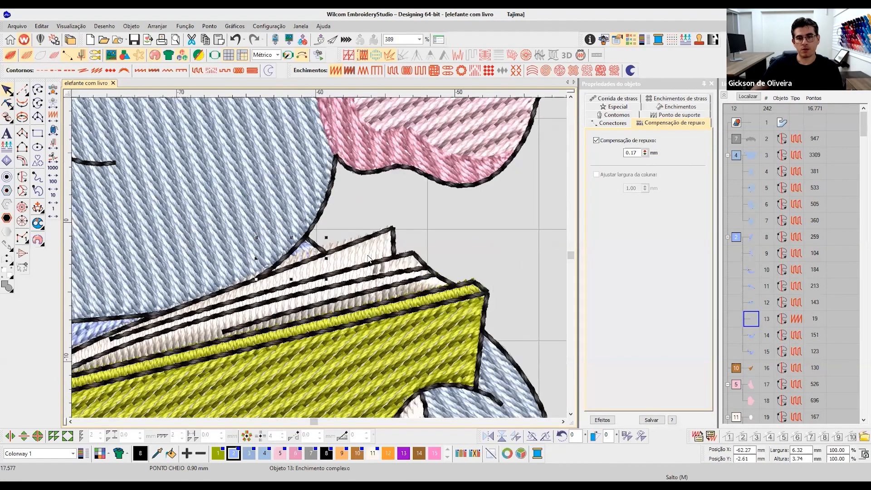
pyautogui.scroll(2, 321, 260)
pyautogui.click(8, 104)
pyautogui.click(287, 255)
pyautogui.moveTo(287, 255); pyautogui.dragTo(289, 265)
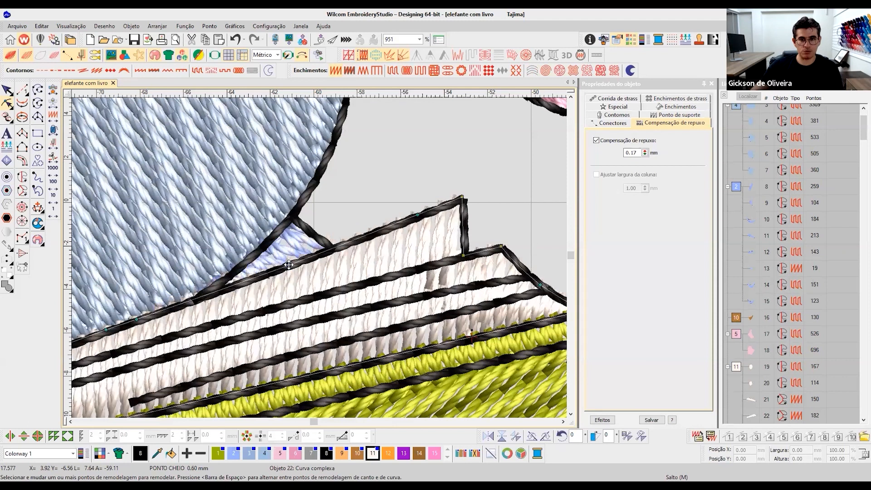
pyautogui.click(8, 90)
# Step: Measure the short outer edge of the blue triangle beside the pages, then select the triangle again
pyautogui.scroll(-2, 334, 262)
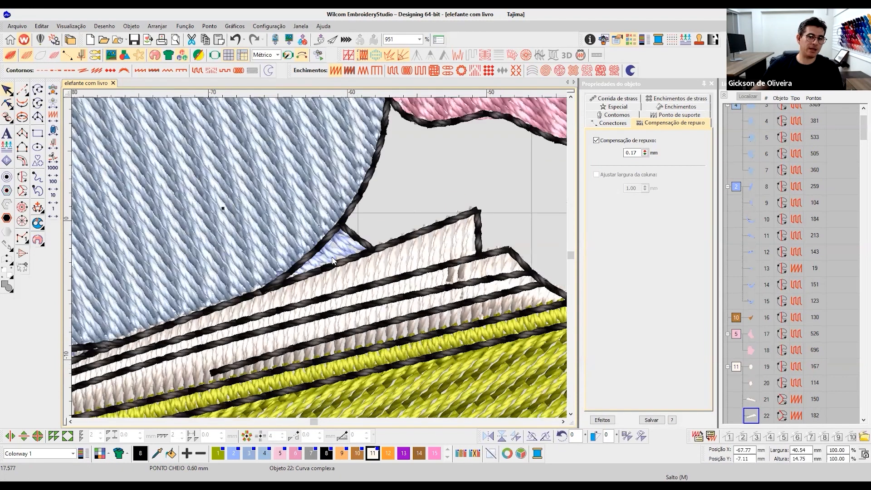
pyautogui.scroll(-3, 333, 261)
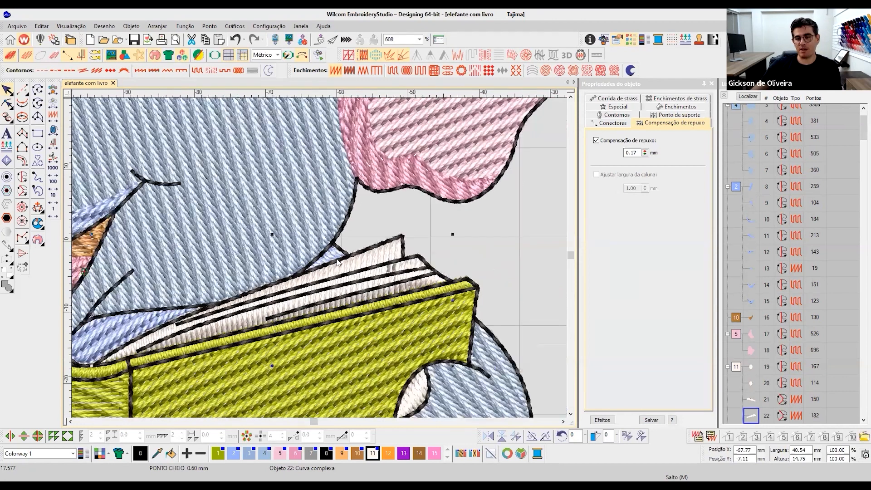
pyautogui.click(344, 261)
pyautogui.scroll(-2, 345, 260)
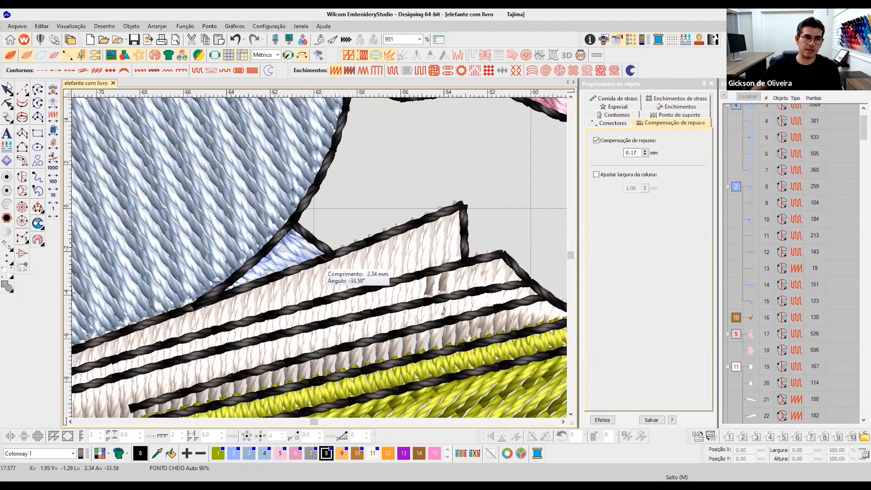
pyautogui.click(294, 256)
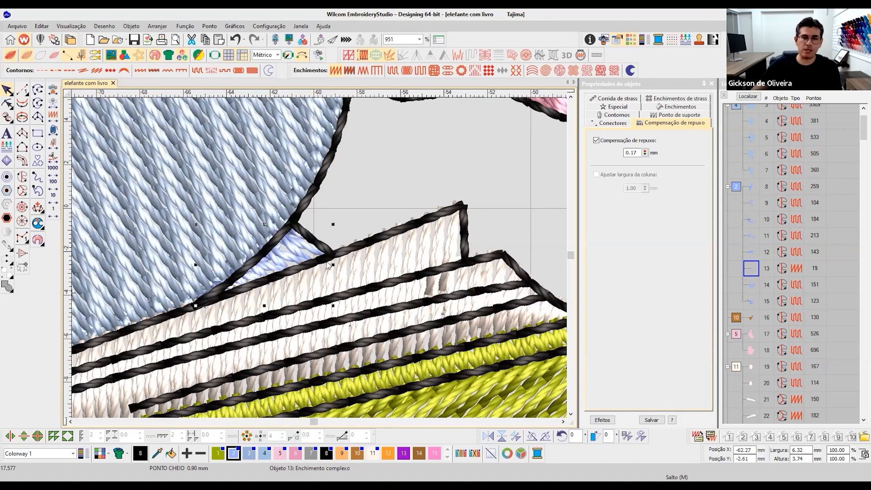
# Step: Compare the fills of the elephant's two arms beside the book, ending with the right-hand arm selected
pyautogui.scroll(-3, 320, 261)
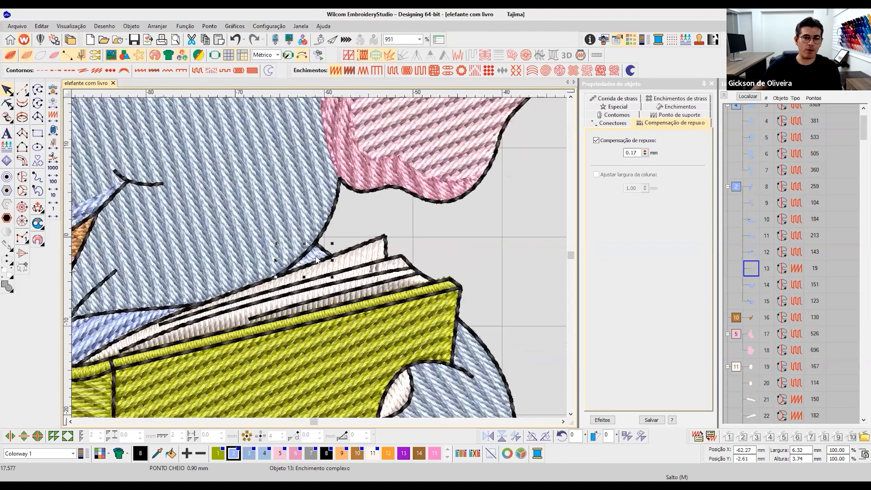
pyautogui.scroll(-2, 322, 261)
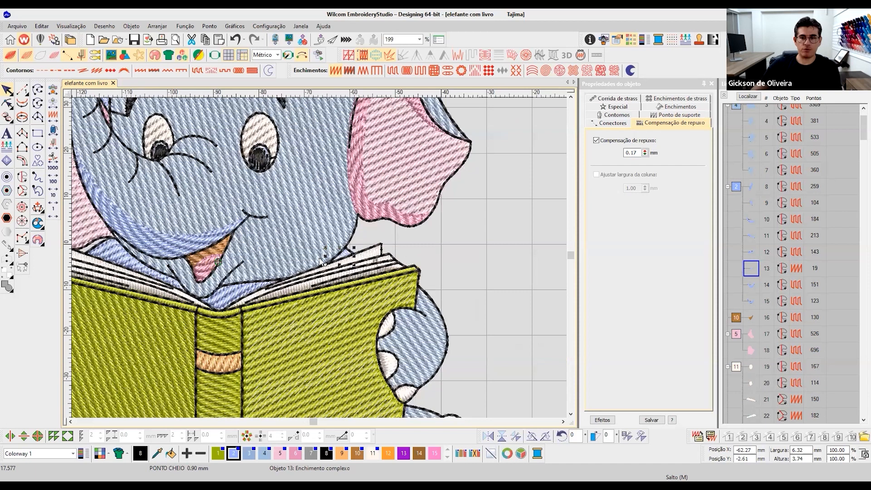
pyautogui.scroll(-3, 492, 250)
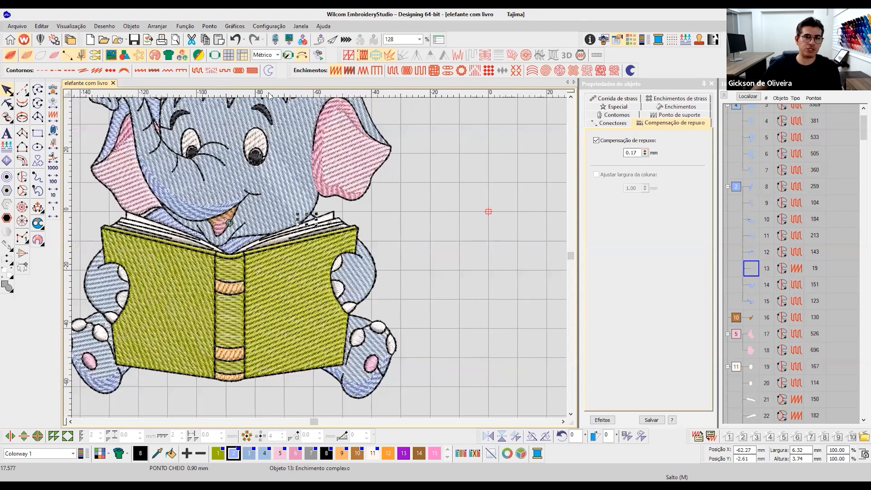
pyautogui.scroll(3, 219, 268)
pyautogui.click(196, 286)
pyautogui.moveTo(274, 286); pyautogui.dragTo(288, 284)
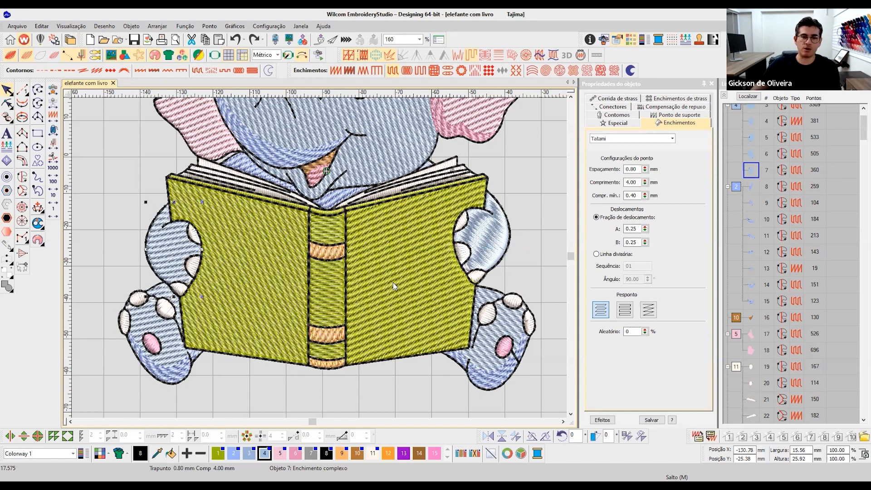
pyautogui.click(496, 238)
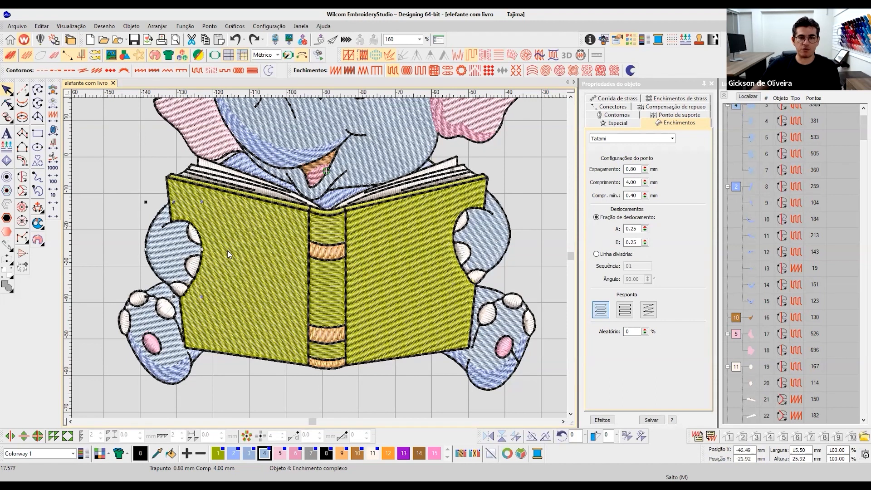
# Step: Examine the satin triangle between the face and the right-hand book pages, switching the realistic view off and on
pyautogui.scroll(1, 427, 170)
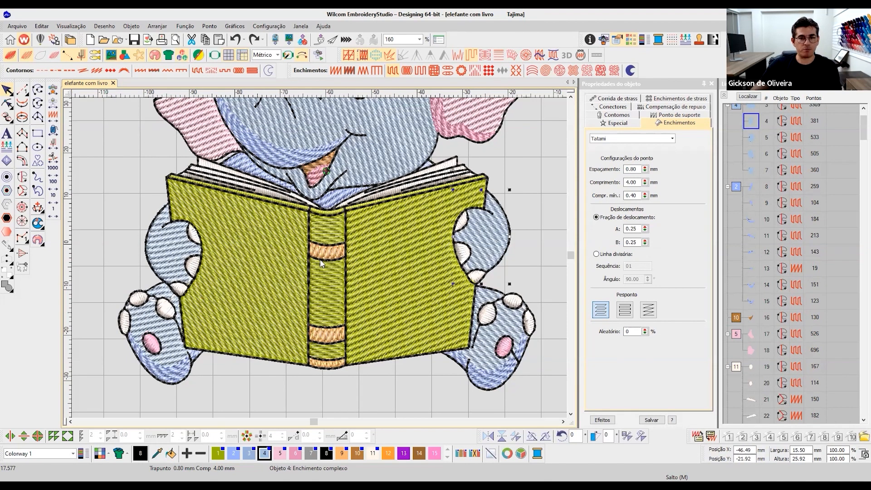
pyautogui.scroll(1, 321, 263)
pyautogui.scroll(1, 324, 244)
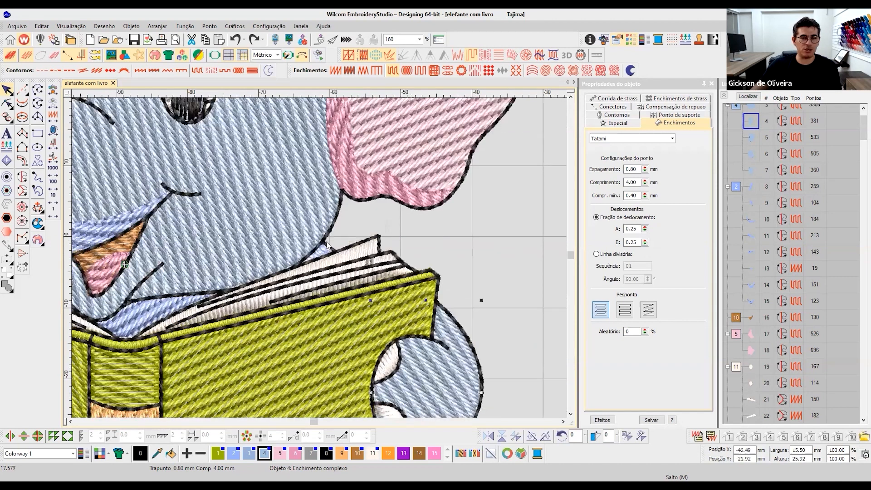
pyautogui.scroll(1, 329, 246)
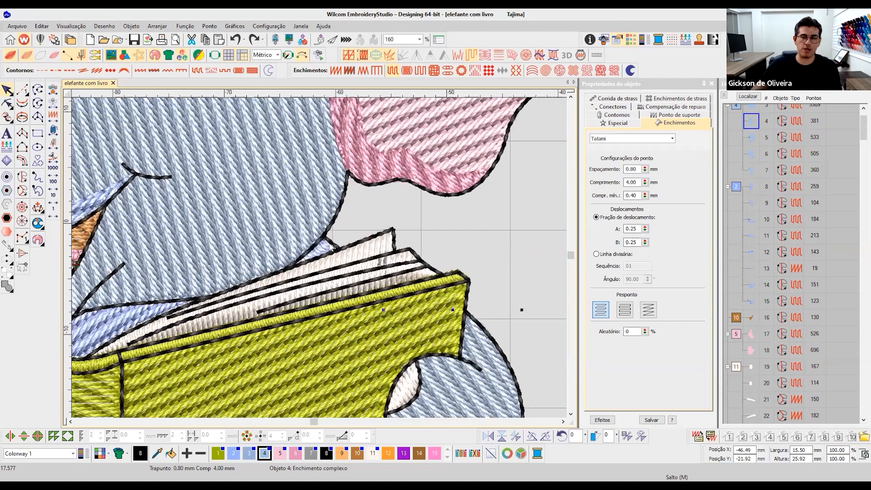
pyautogui.scroll(1, 330, 247)
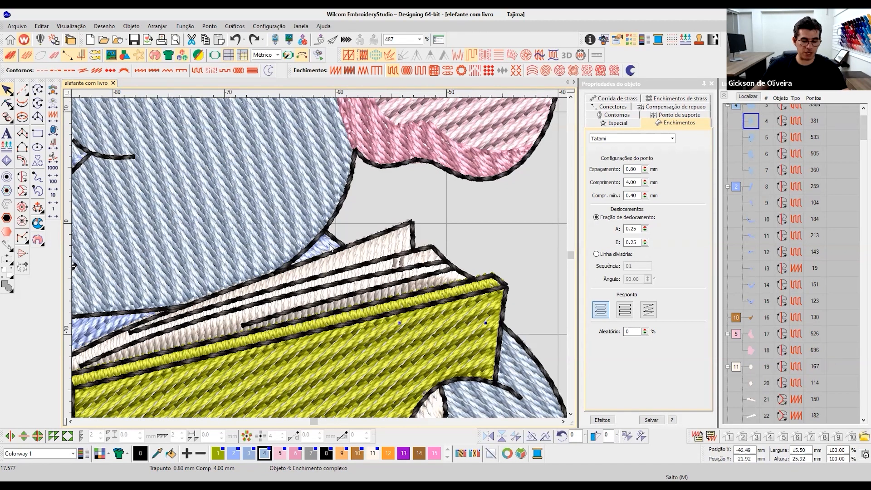
pyautogui.press('t')
pyautogui.press('t')
pyautogui.scroll(-1, 320, 262)
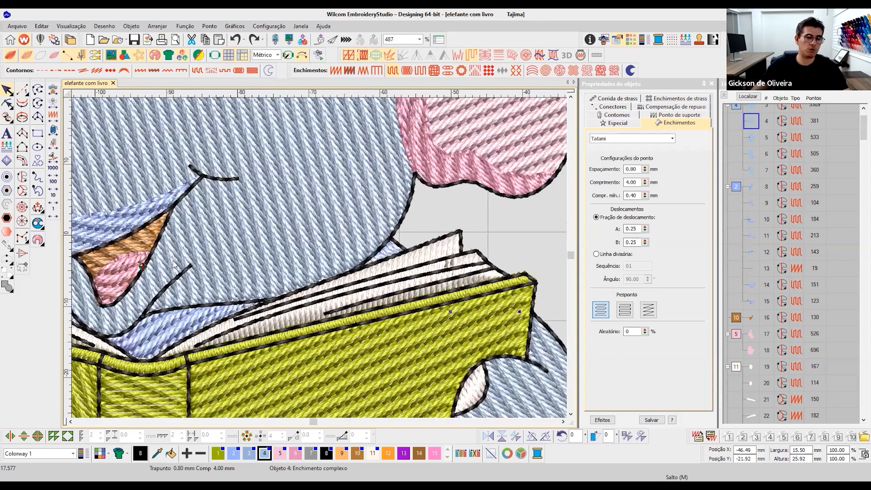
# Step: Examine the blue tatami areas under the chin along the book pages and select the left-hand one
pyautogui.scroll(-1, 320, 262)
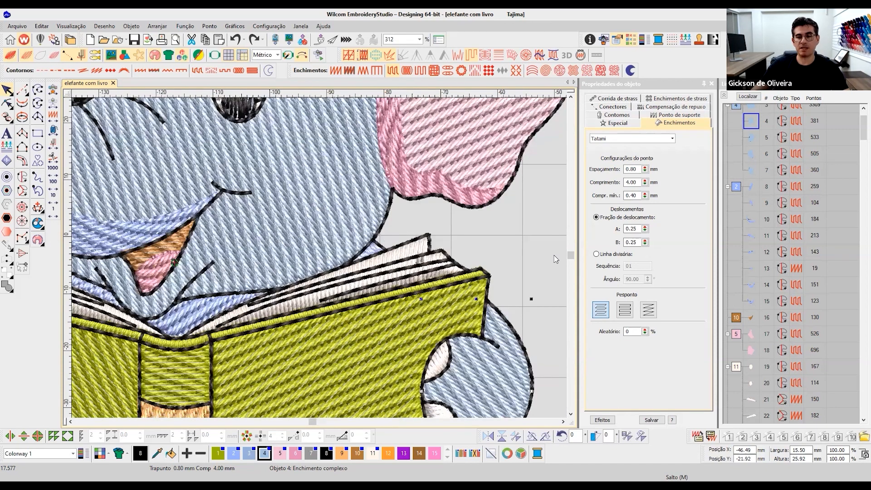
pyautogui.scroll(-1, 321, 262)
pyautogui.scroll(-1, 353, 251)
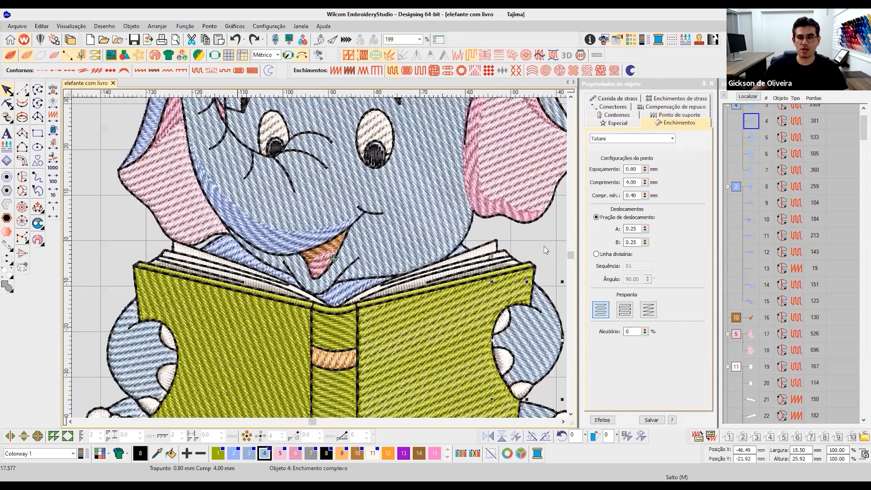
pyautogui.scroll(1, 481, 255)
pyautogui.scroll(1, 287, 269)
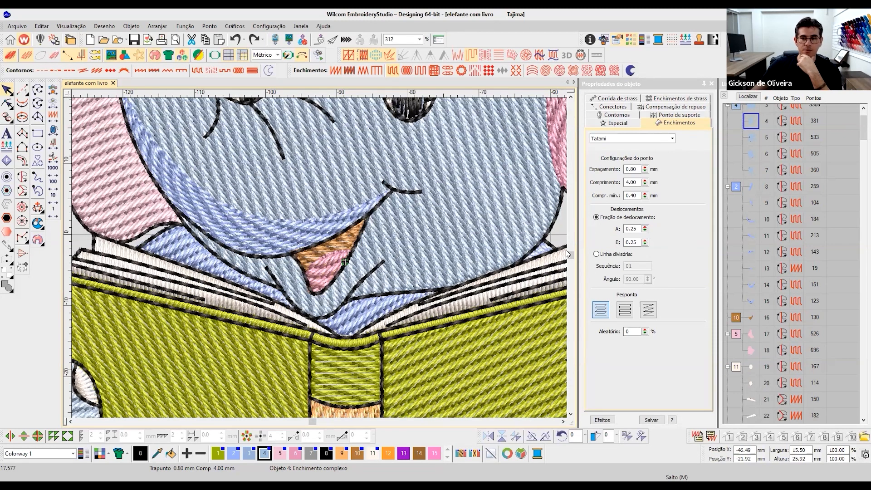
pyautogui.click(547, 253)
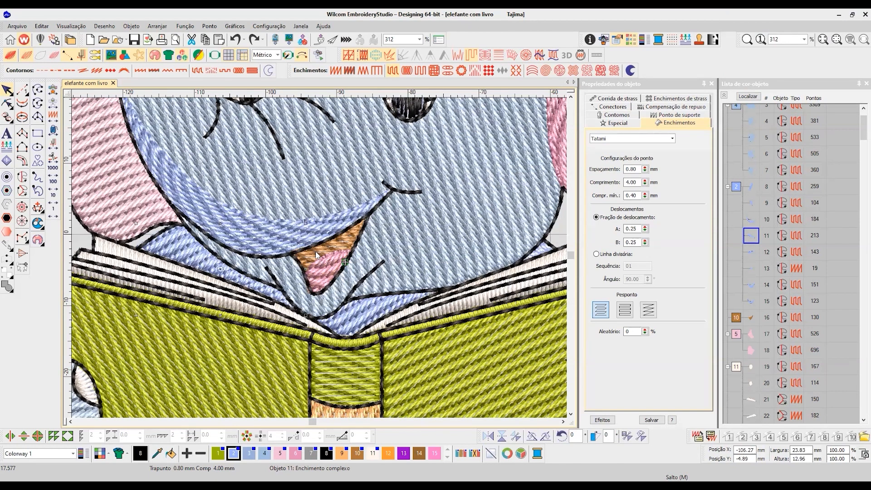
pyautogui.scroll(-2, 552, 248)
pyautogui.scroll(-2, 320, 261)
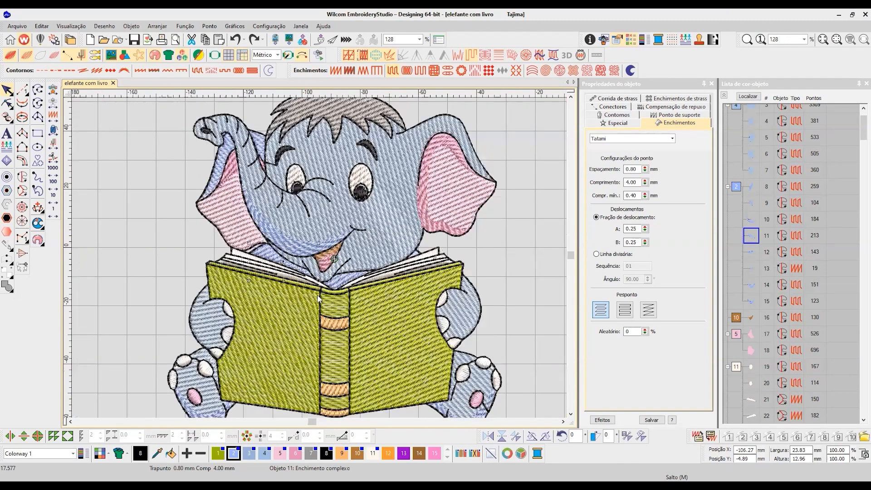
# Step: Delete the black running-stitch outlines around both eyebrows, leaving only their satin fills
pyautogui.scroll(3, 321, 303)
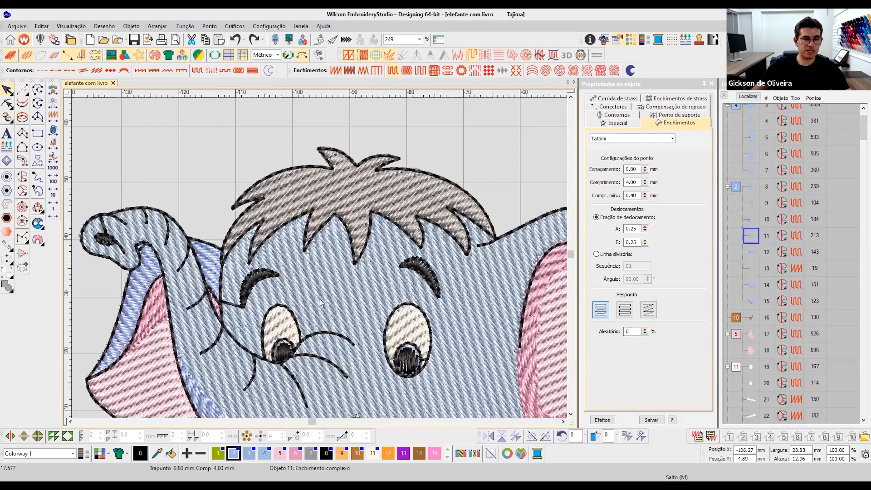
pyautogui.click(265, 281)
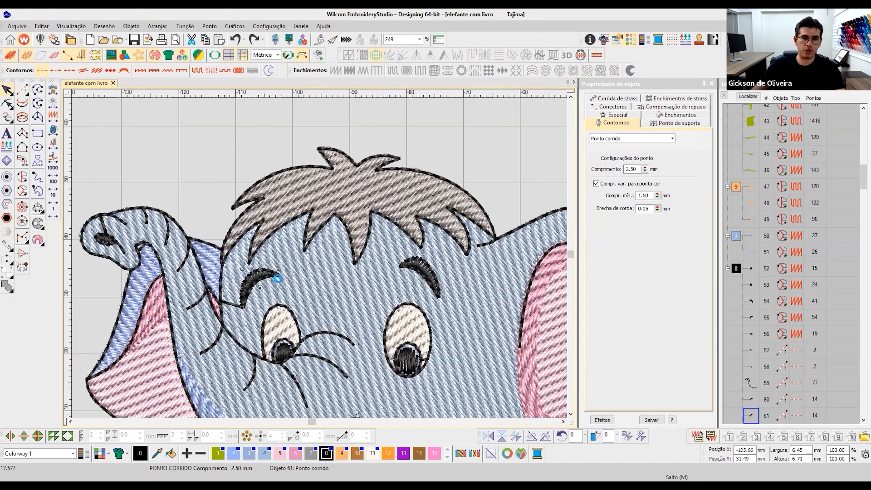
pyautogui.press('Escape')
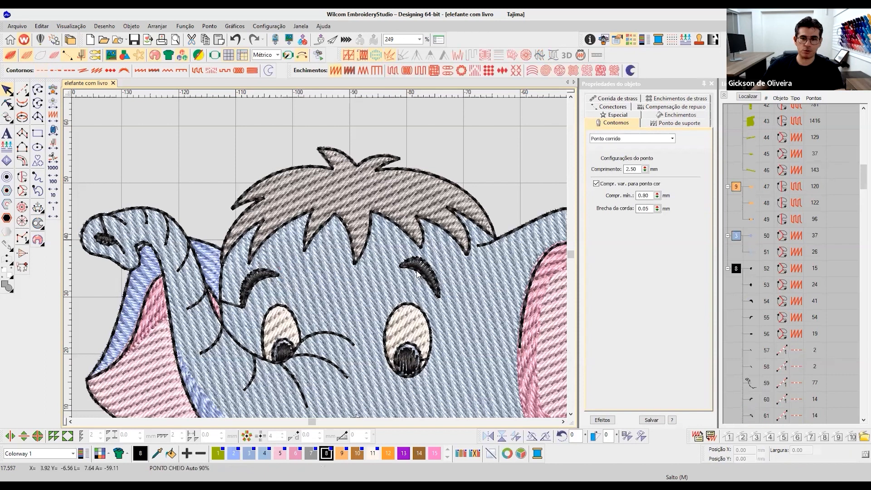
pyautogui.click(429, 274)
pyautogui.press('Delete')
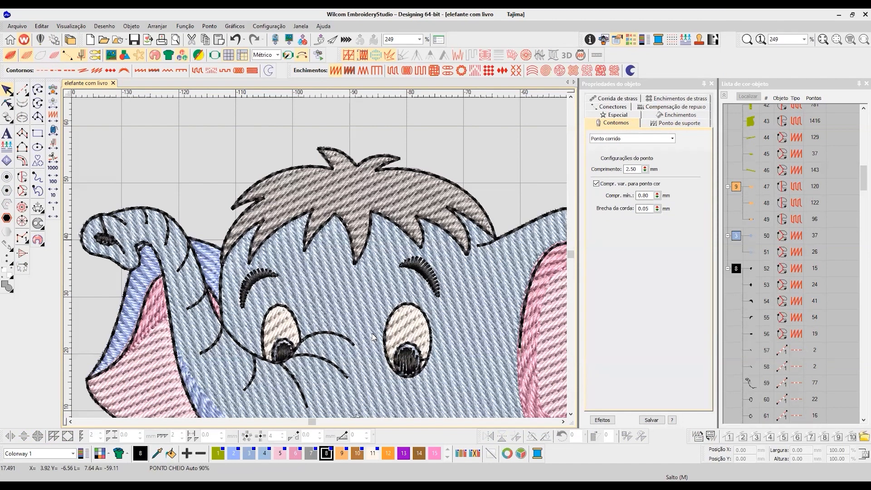
# Step: Delete the running-stitch outline around the black nostril at the trunk tip and the short line above it
pyautogui.scroll(4, 101, 241)
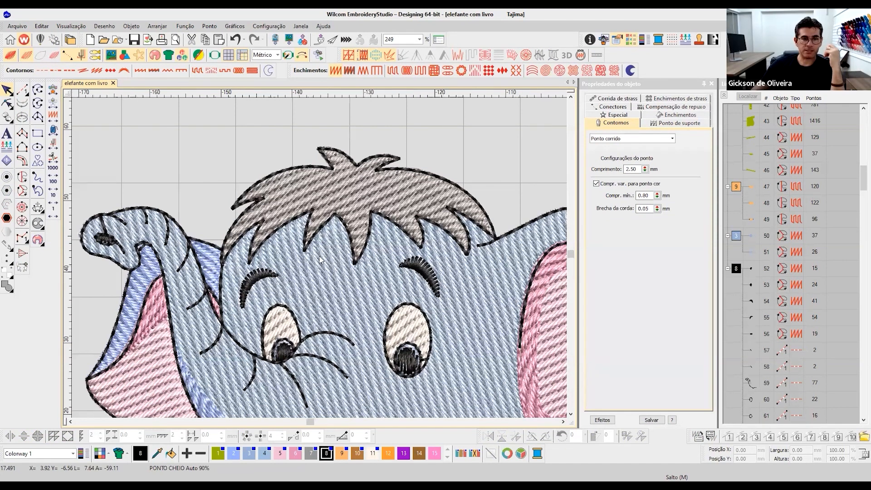
pyautogui.click(338, 277)
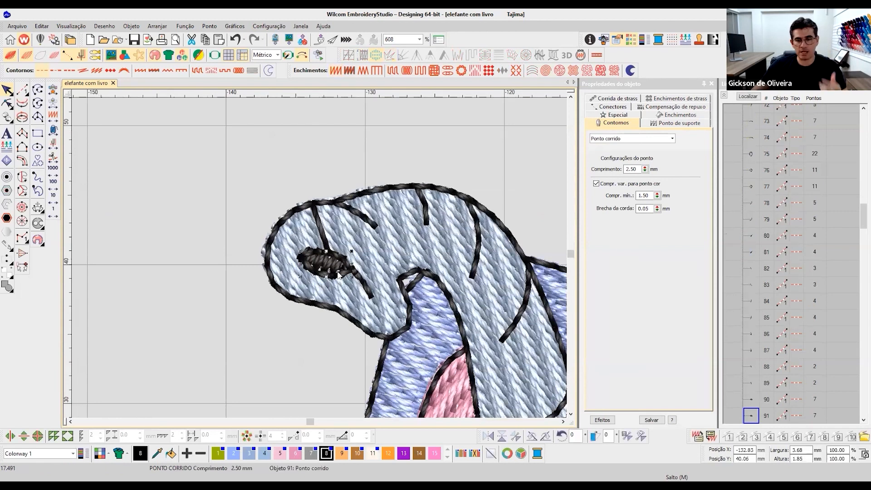
pyautogui.moveTo(337, 272); pyautogui.dragTo(338, 259)
pyautogui.hotkey('ctrl', 'z')
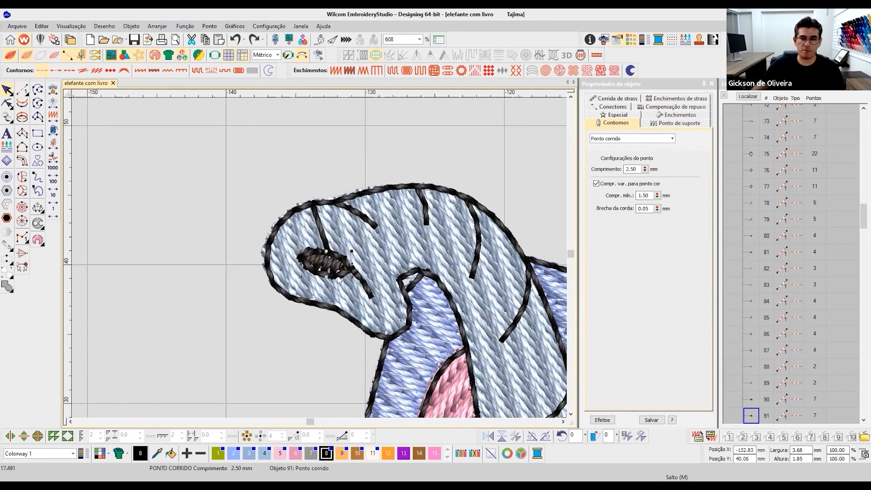
pyautogui.press('Escape')
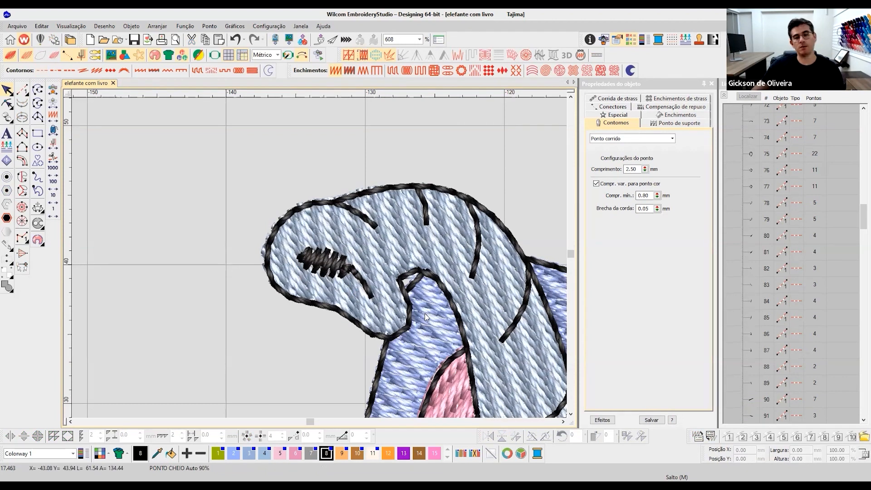
pyautogui.scroll(-1, 394, 305)
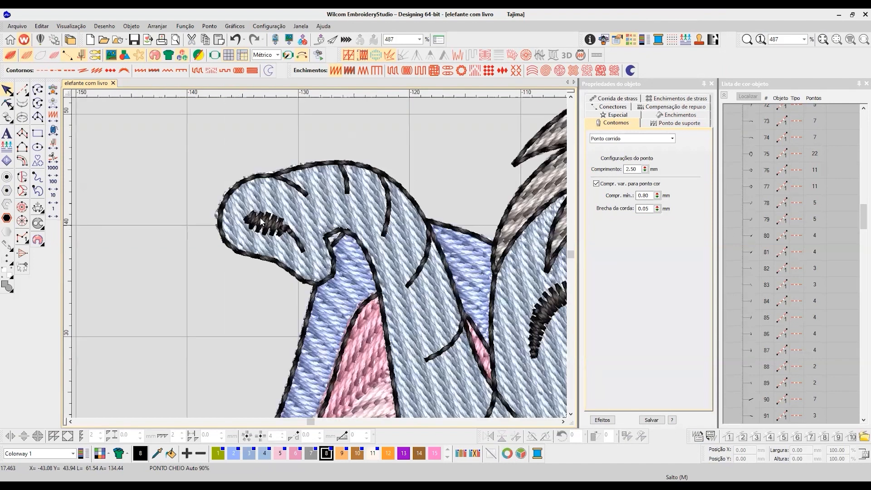
pyautogui.scroll(-2, 306, 236)
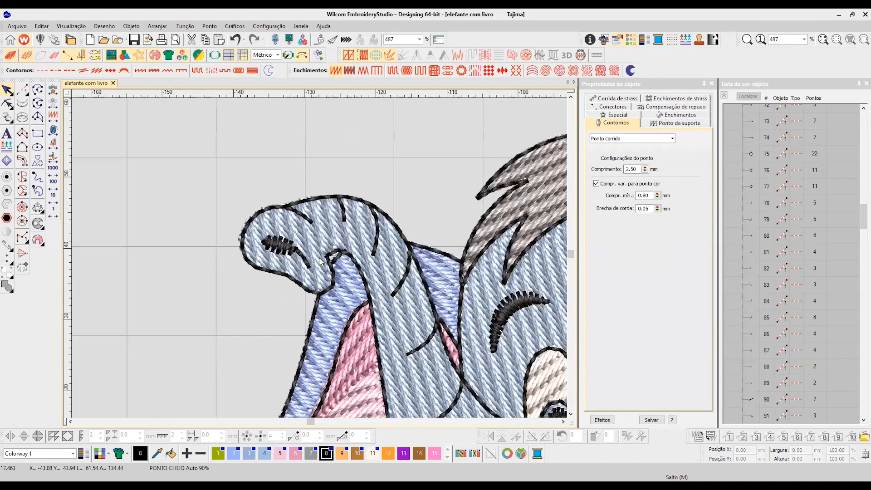
pyautogui.scroll(1, 308, 258)
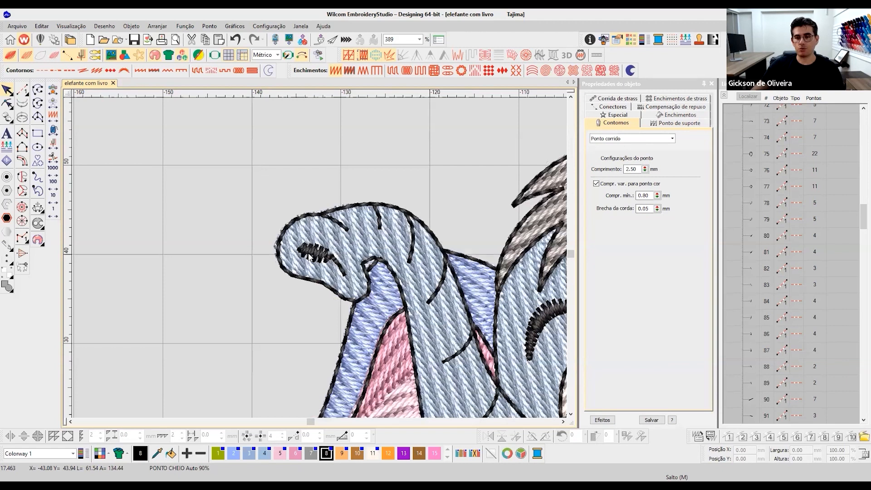
pyautogui.scroll(2, 320, 259)
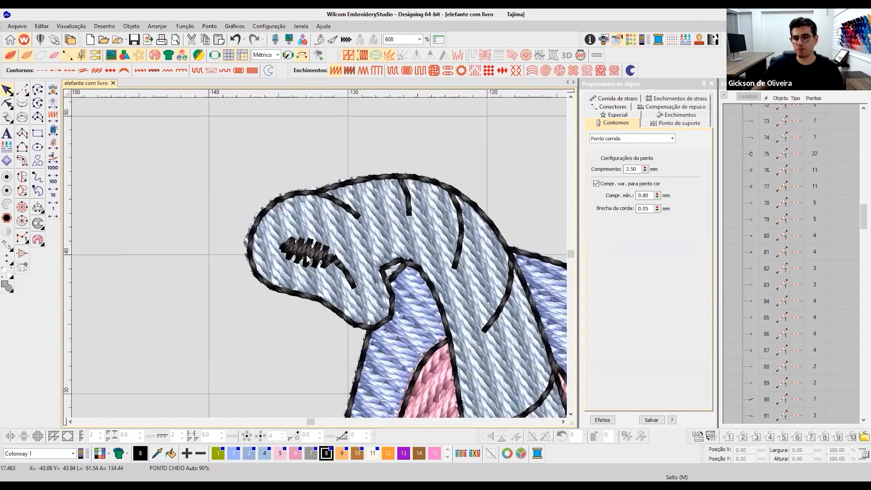
pyautogui.scroll(-3, 349, 269)
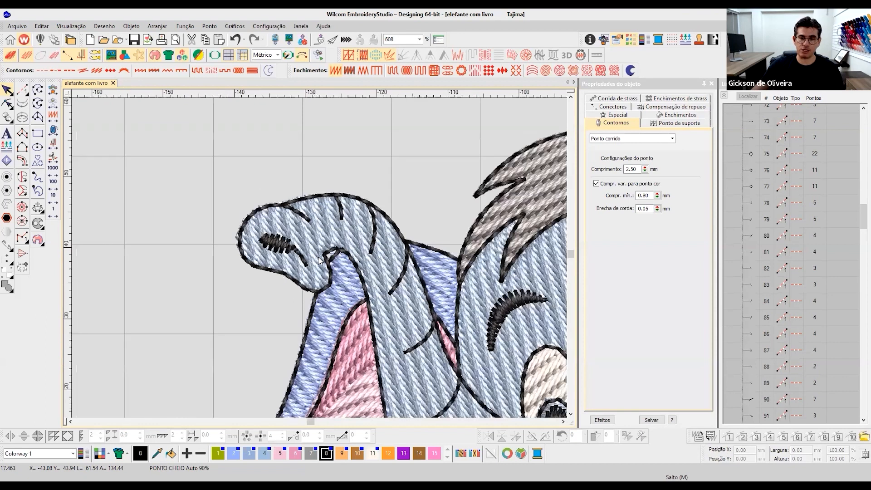
# Step: Delete the black running-stitch outline around the iris of the right-hand eye
pyautogui.scroll(-2, 375, 214)
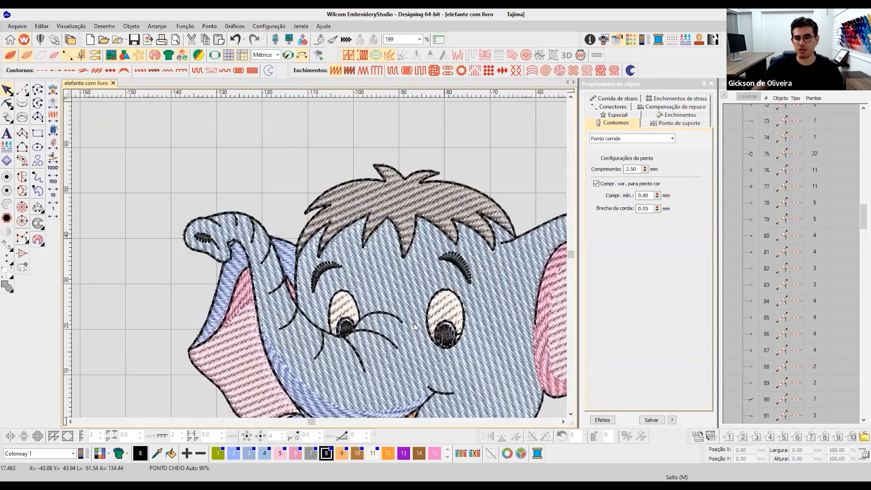
pyautogui.scroll(1, 291, 236)
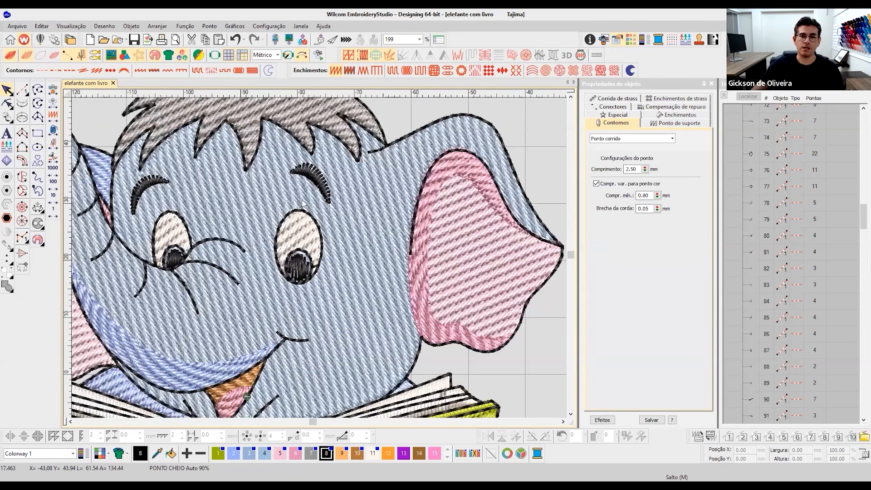
pyautogui.scroll(2, 281, 223)
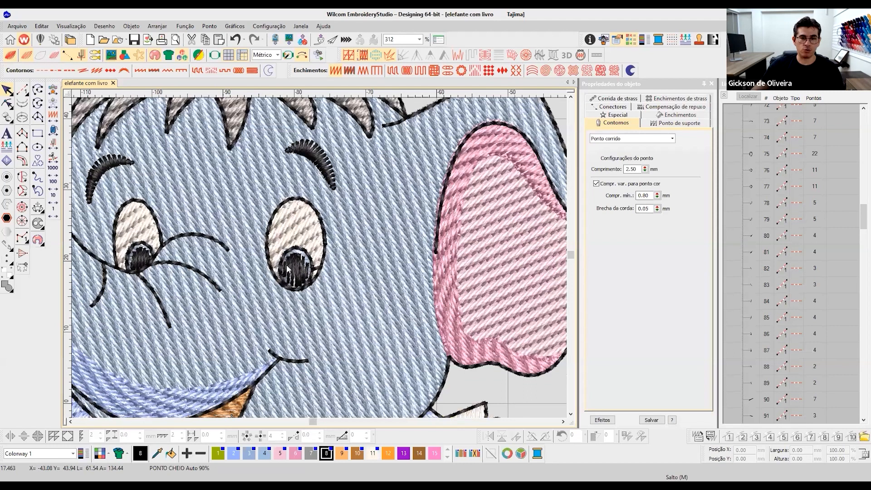
pyautogui.scroll(1, 314, 250)
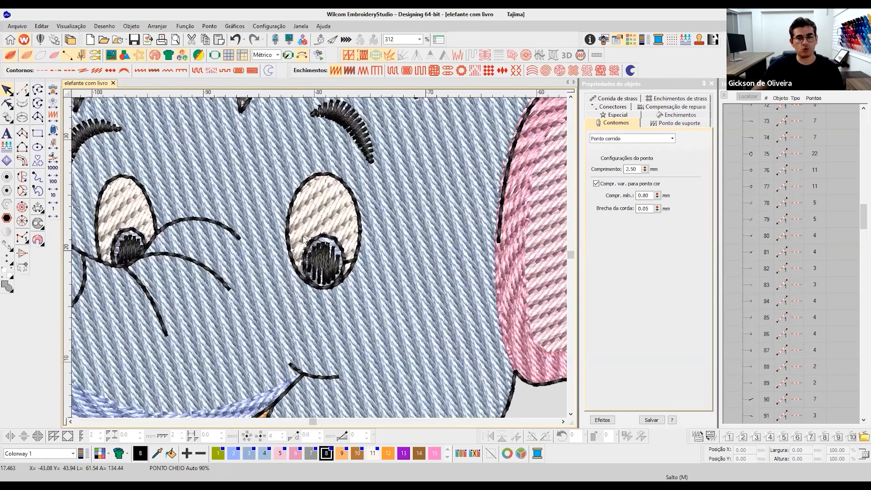
pyautogui.scroll(2, 303, 239)
pyautogui.click(323, 257)
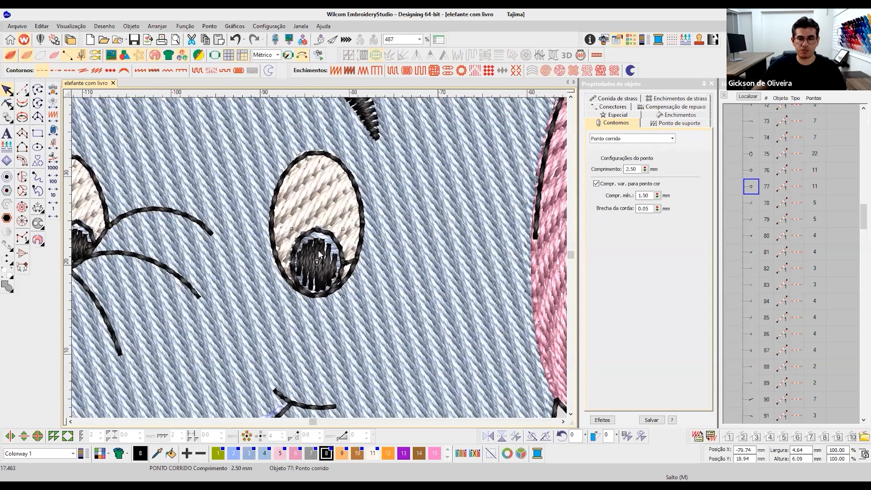
pyautogui.scroll(-2, 319, 260)
pyautogui.scroll(2, 316, 263)
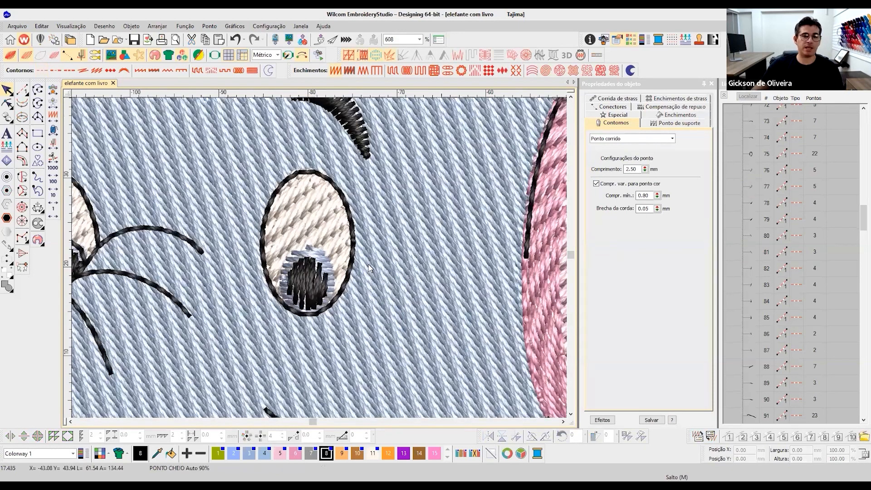
pyautogui.scroll(-2, 339, 262)
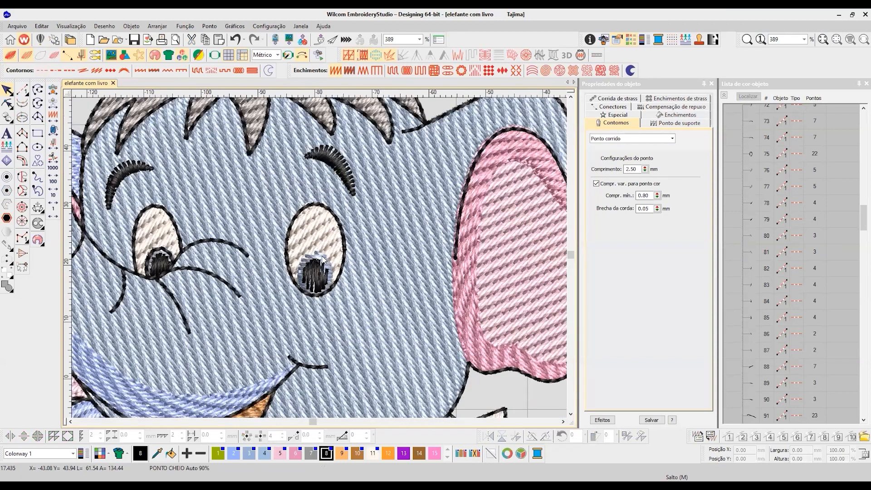
# Step: Undo the deletion of the black running-stitch outline around the iris of the right-hand eye
pyautogui.scroll(-2, 323, 259)
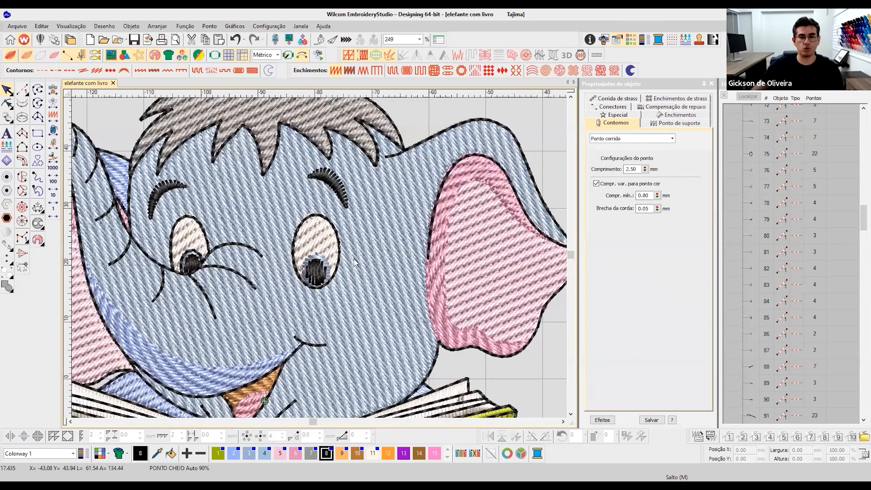
pyautogui.click(321, 261)
pyautogui.scroll(1, 326, 260)
pyautogui.hotkey('ctrl', 'd')
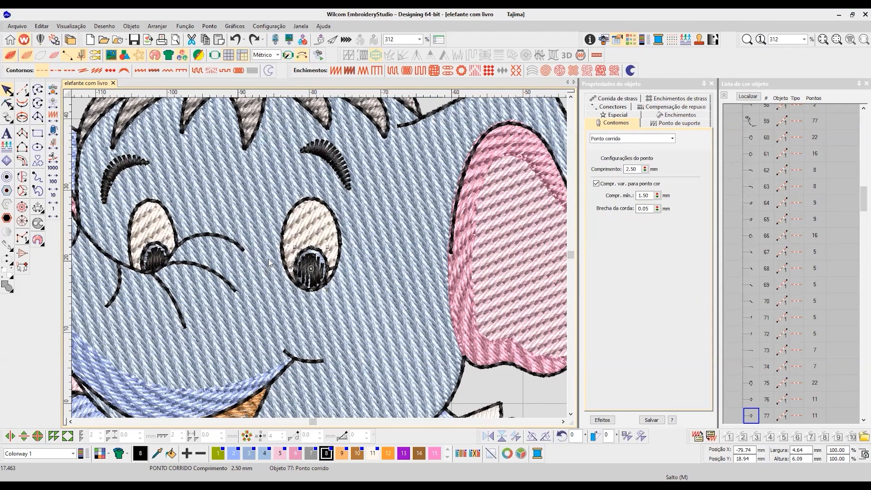
# Step: Delete the two running-stitch objects outlining the right-hand iris, look at the eye without them, and undo the deletion
pyautogui.scroll(-2, 269, 258)
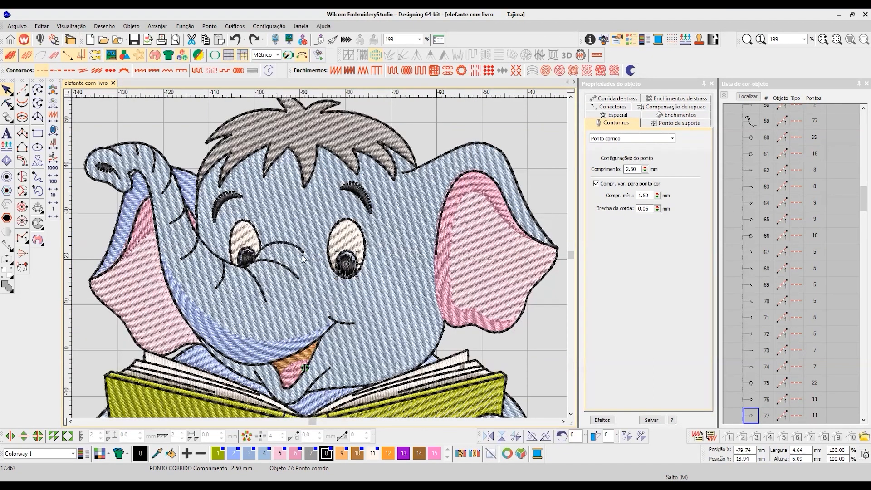
pyautogui.click(350, 263)
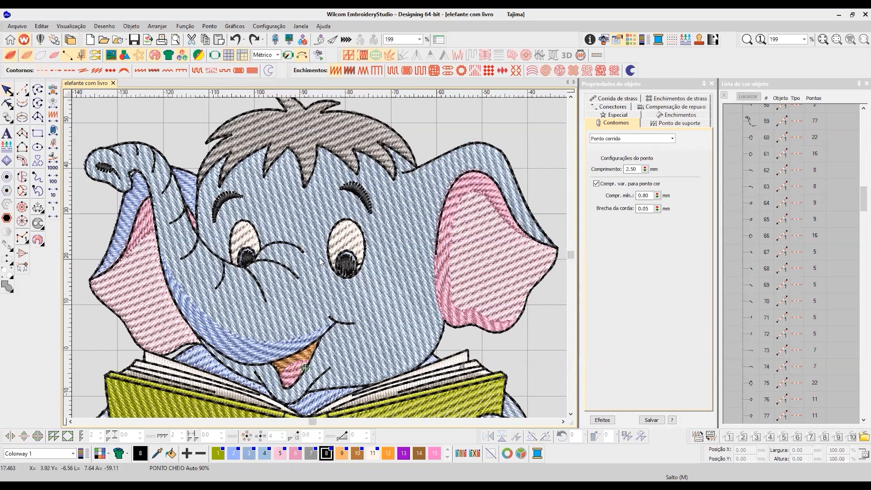
pyautogui.scroll(3, 322, 261)
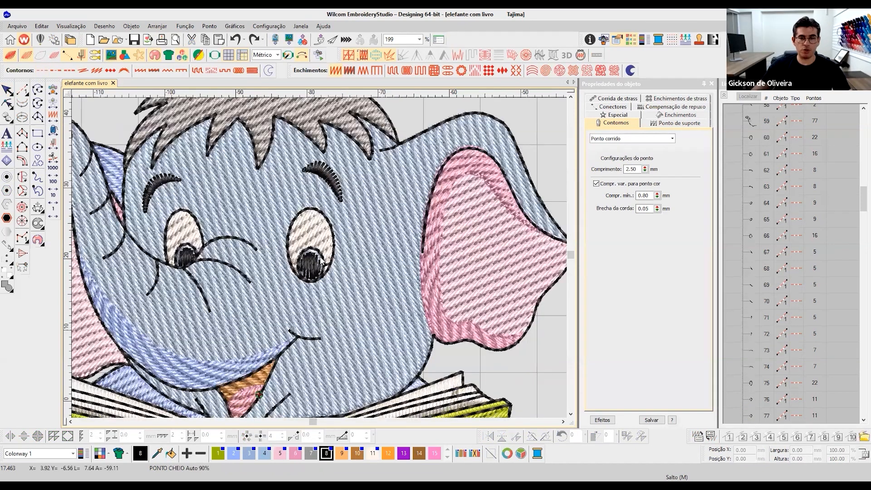
pyautogui.scroll(4, 318, 264)
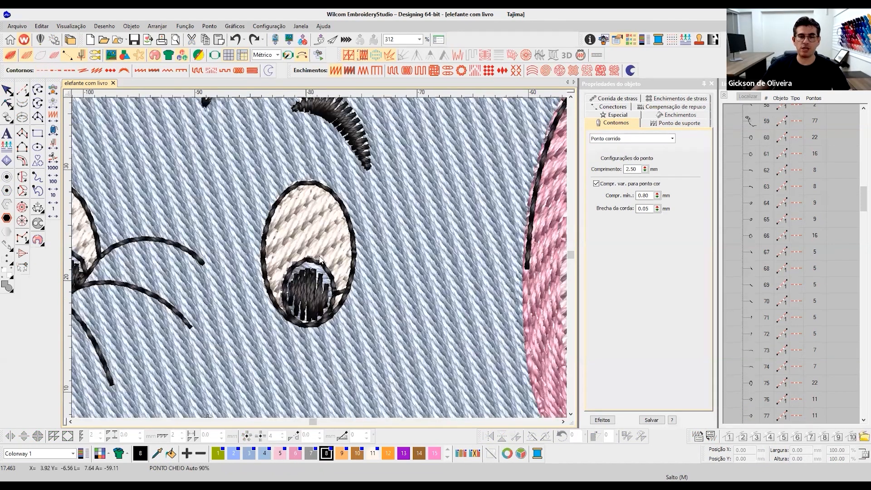
pyautogui.click(313, 257)
pyautogui.scroll(-3, 323, 236)
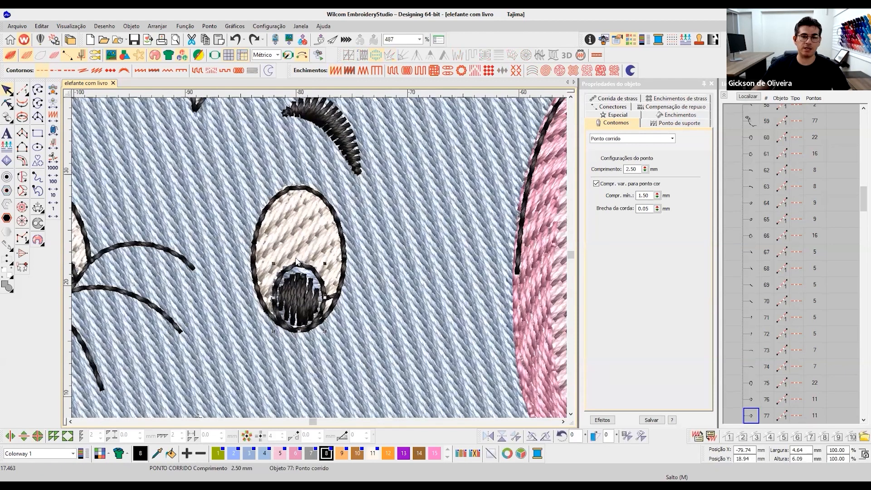
pyautogui.scroll(3, 329, 270)
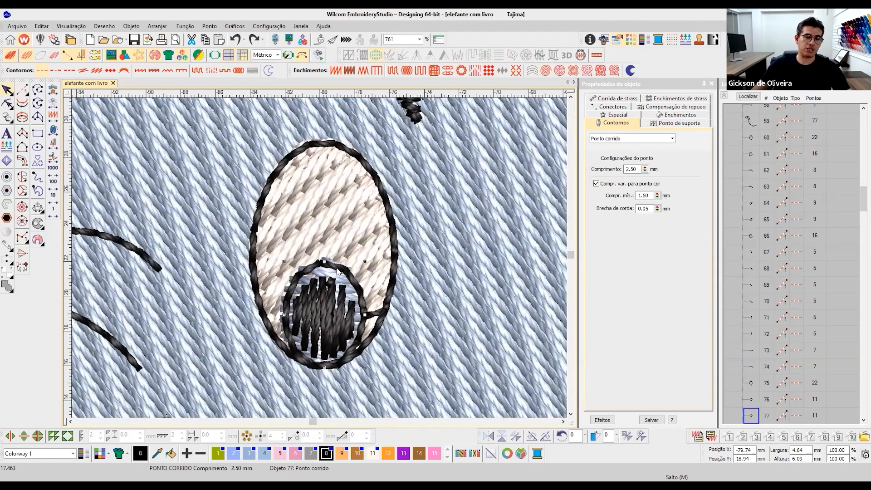
pyautogui.click(343, 270)
pyautogui.press('Delete')
pyautogui.press('Delete')
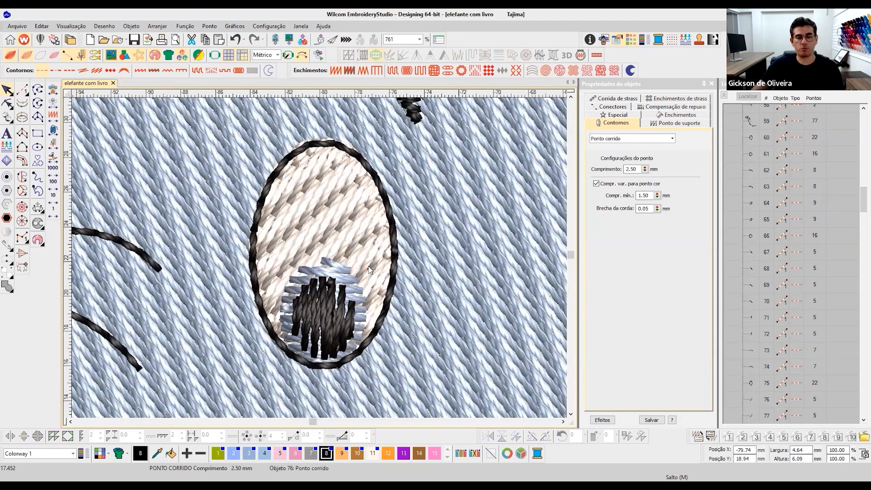
pyautogui.press('Escape')
pyautogui.scroll(-3, 317, 256)
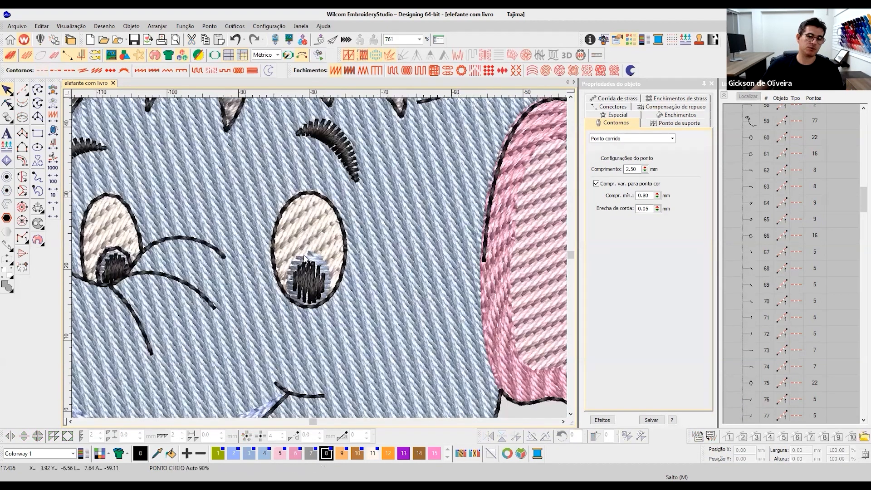
pyautogui.scroll(-4, 356, 262)
pyautogui.scroll(3, 320, 278)
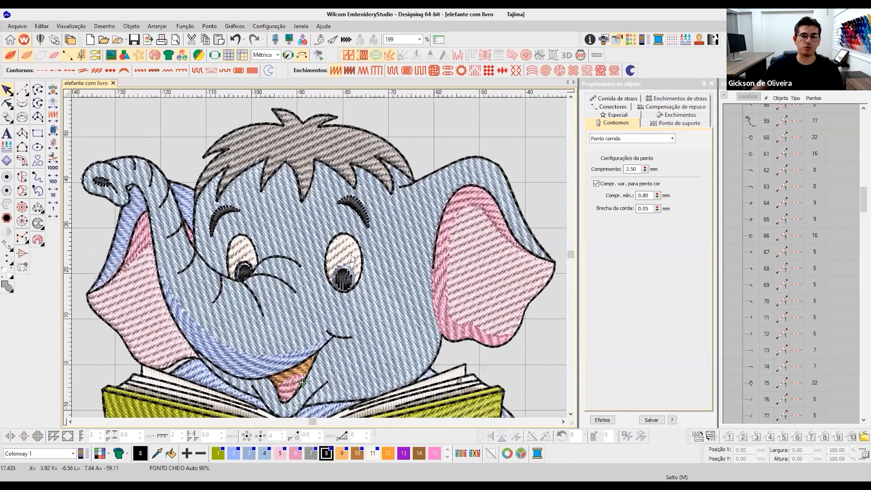
# Step: Select the blue satin iris of the right-hand eye and check its stitches without realistic rendering, along with its fill and underlay settings
pyautogui.scroll(1, 395, 268)
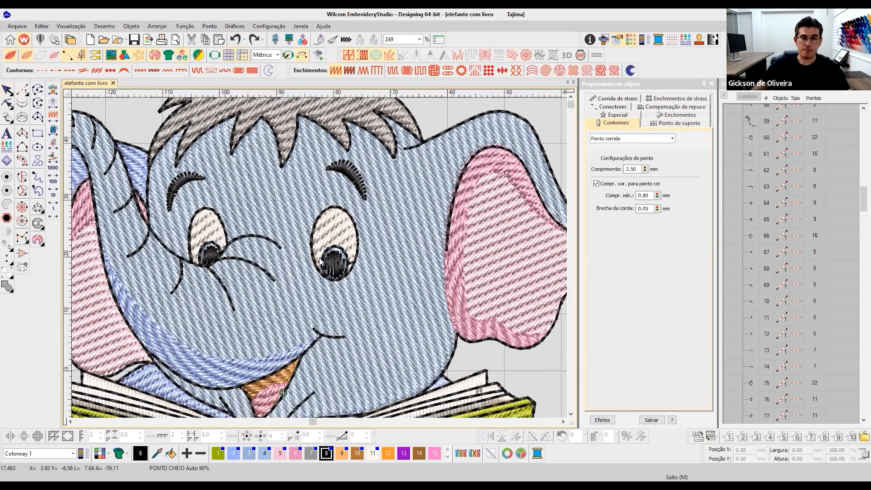
pyautogui.scroll(2, 327, 242)
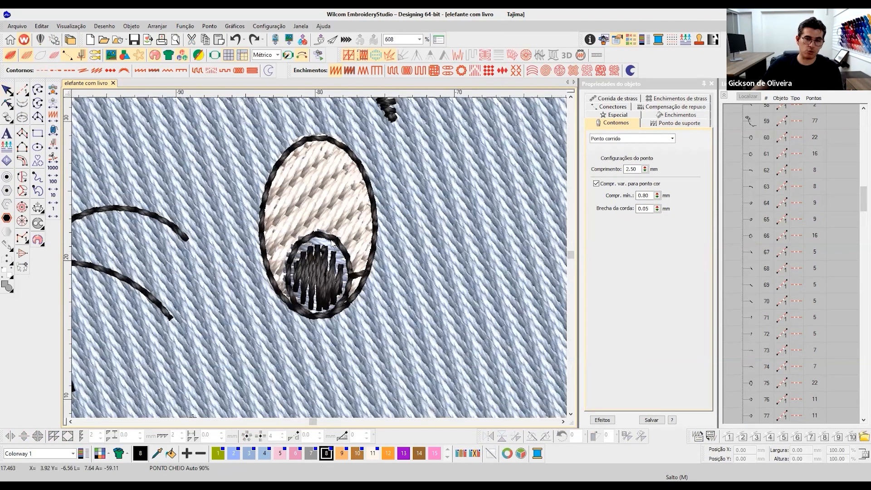
pyautogui.click(329, 247)
pyautogui.press('t')
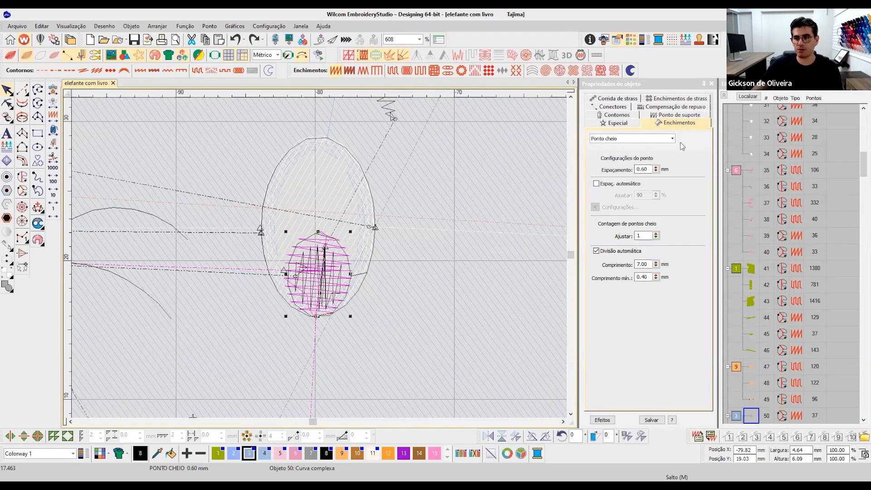
pyautogui.click(662, 116)
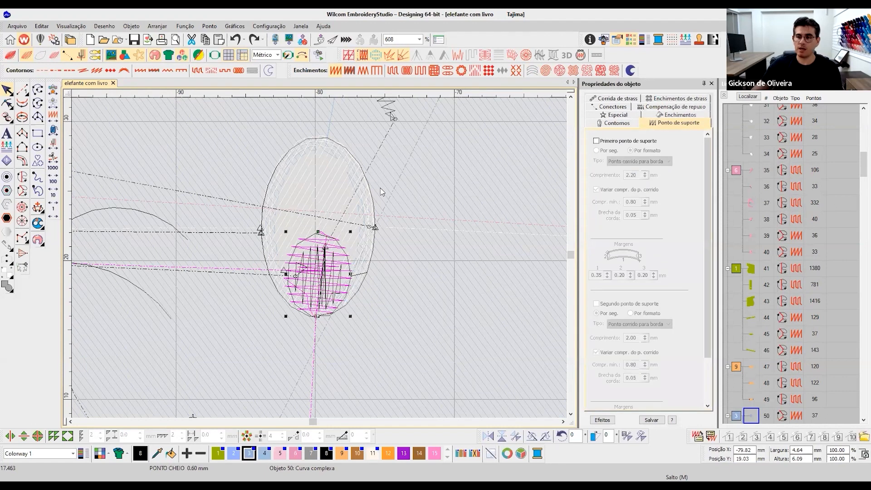
pyautogui.click(667, 116)
pyautogui.click(658, 116)
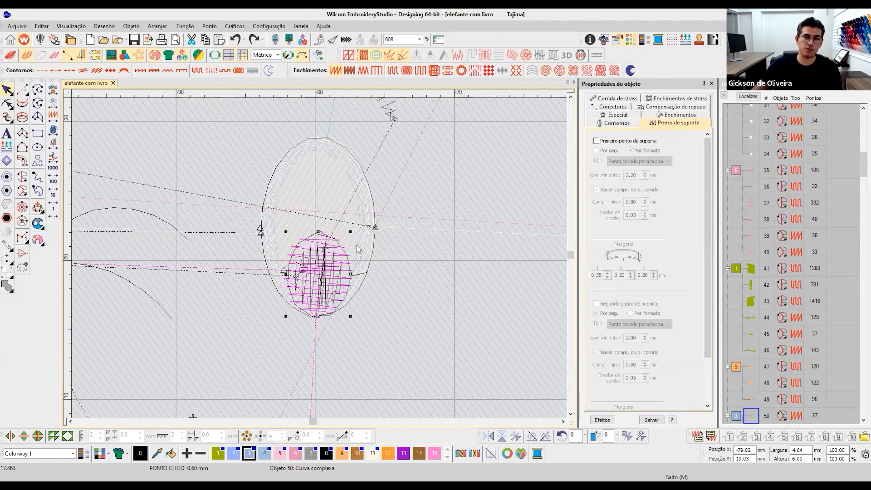
pyautogui.press('t')
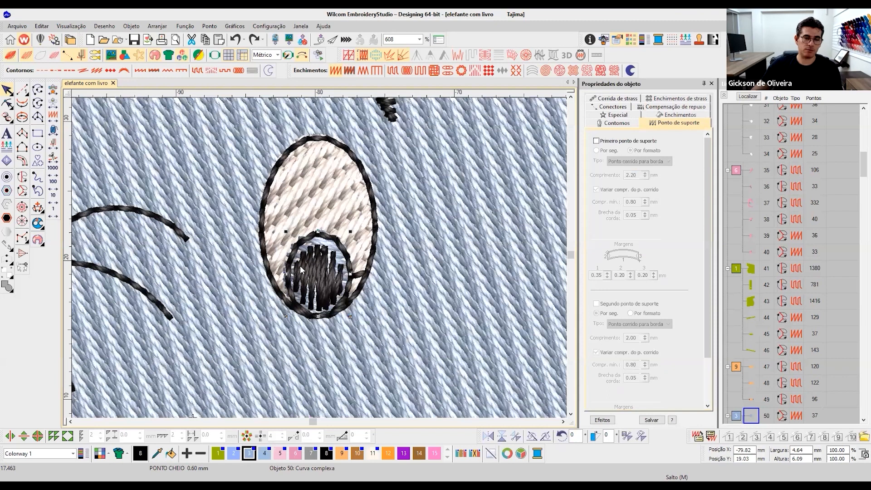
# Step: Select the small pink ear area between the trunk and the head and turn off its first underlay (Primeiro ponto de suporte)
pyautogui.scroll(-2, 320, 257)
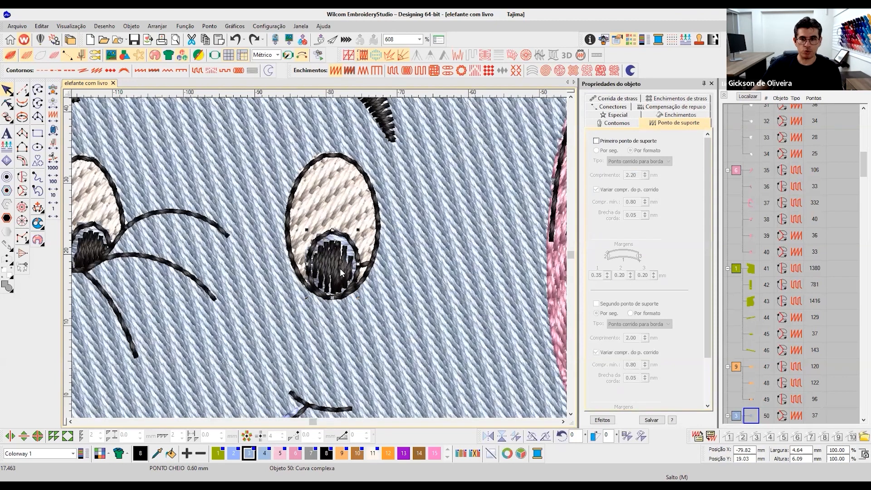
pyautogui.scroll(-2, 339, 268)
pyautogui.scroll(-2, 316, 205)
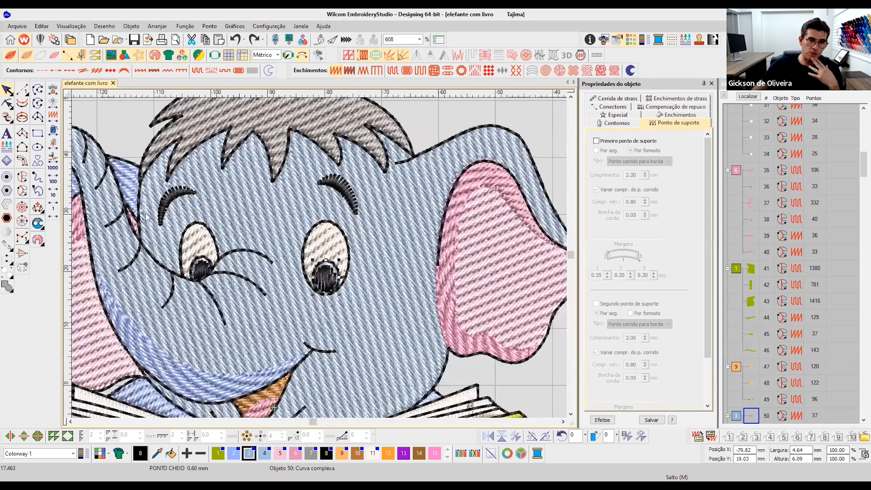
pyautogui.scroll(-2, 322, 262)
pyautogui.scroll(2, 312, 257)
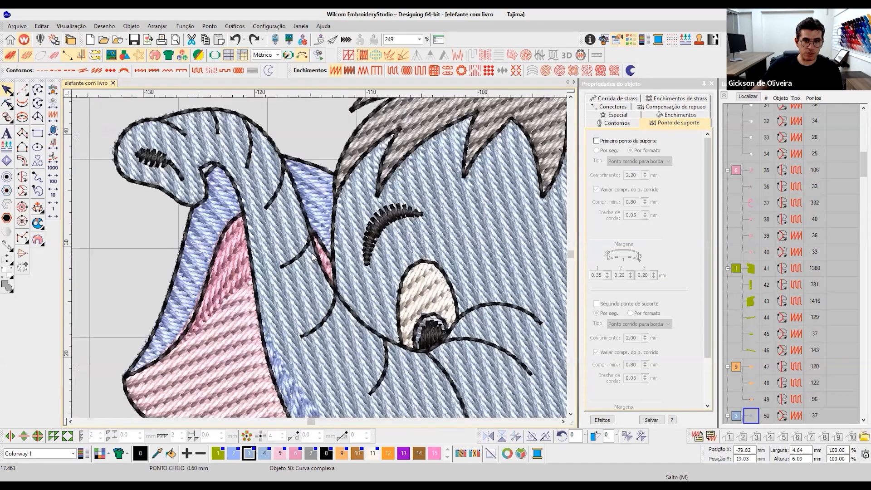
pyautogui.scroll(4, 320, 261)
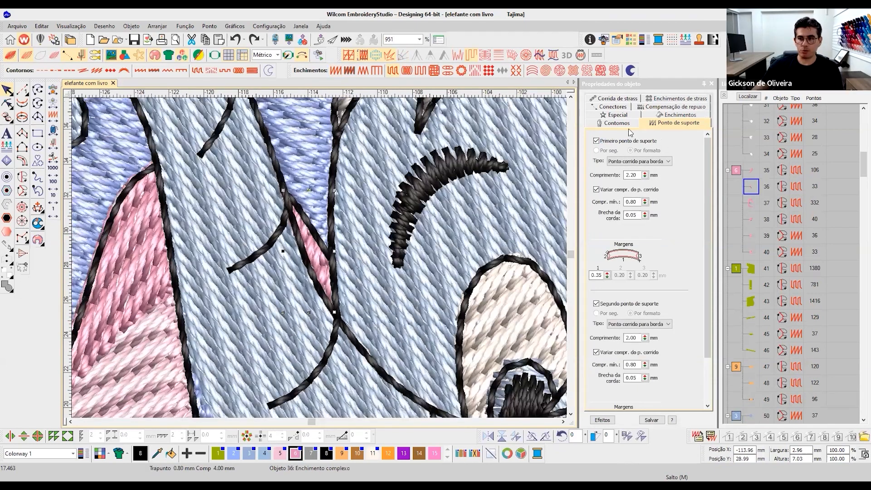
pyautogui.click(618, 142)
# Step: Change the small pink area's fill to satin (Ponto cheio) with a spacing of 0.90 mm
pyautogui.click(680, 115)
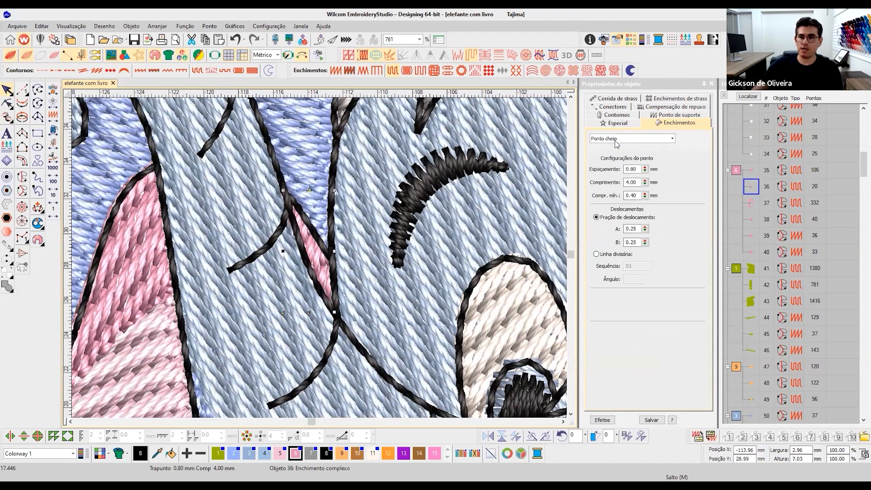
pyautogui.click(632, 139)
pyautogui.click(663, 191)
pyautogui.doubleClick(643, 169)
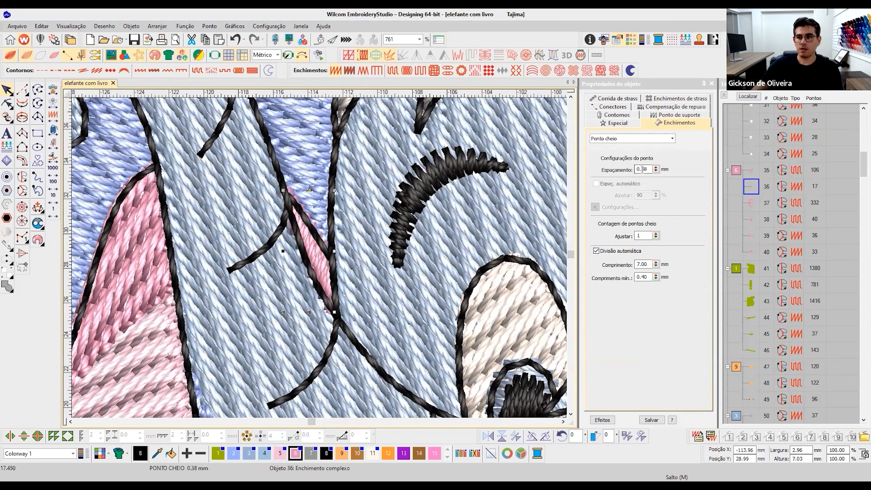
pyautogui.write('0.9')
pyautogui.press('Return')
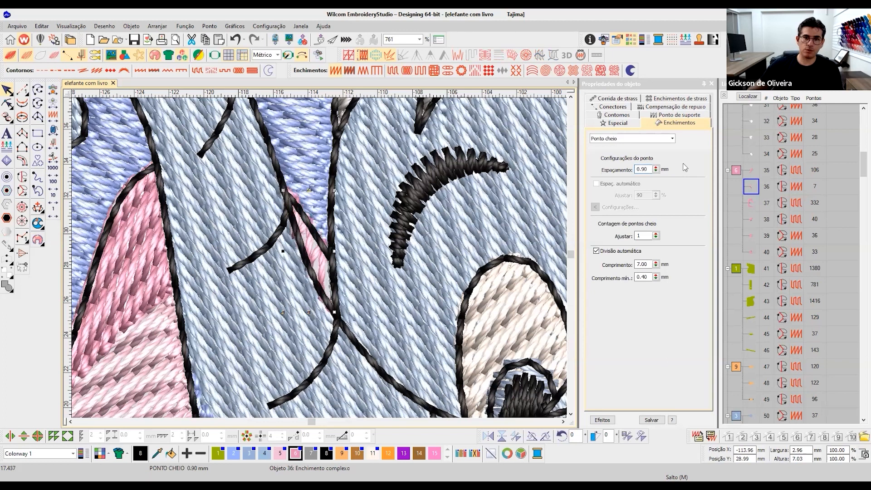
# Step: Reshape the small pink satin area by adjusting its stitch angle
pyautogui.click(6, 103)
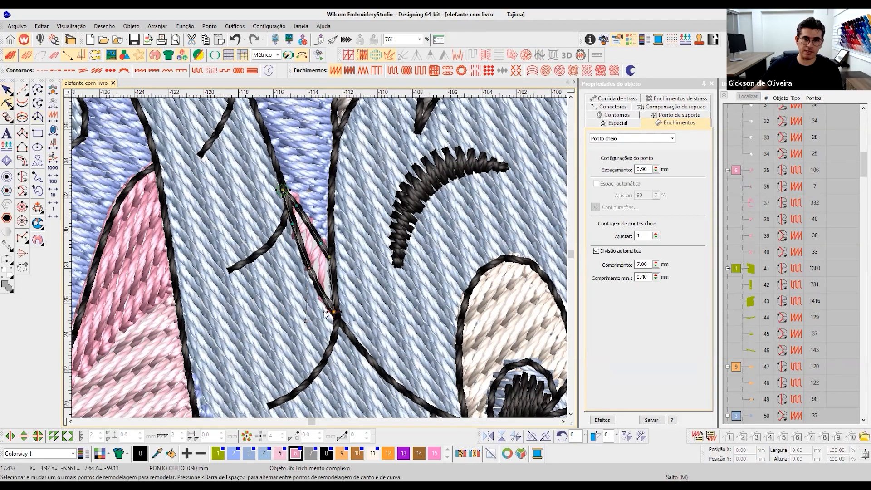
pyautogui.moveTo(305, 321); pyautogui.dragTo(305, 321)
pyautogui.press('Escape')
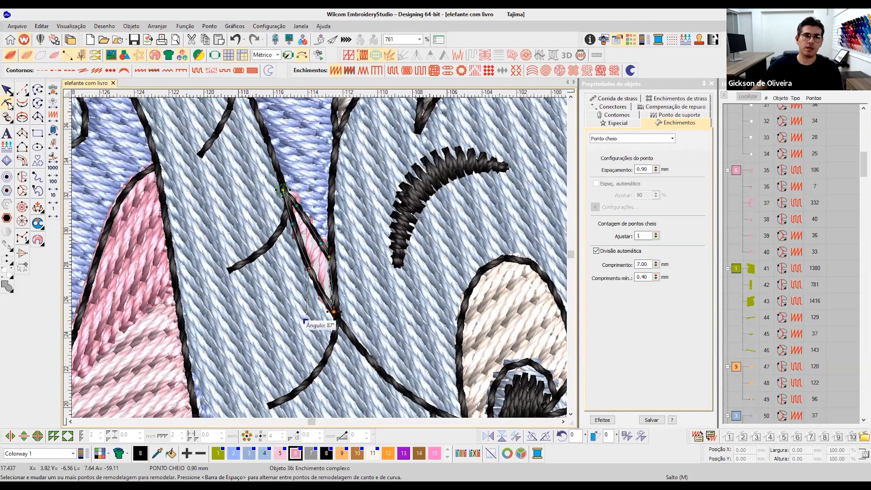
# Step: Set the pull compensation of the small pink satin area to 0.17 mm
pyautogui.click(660, 108)
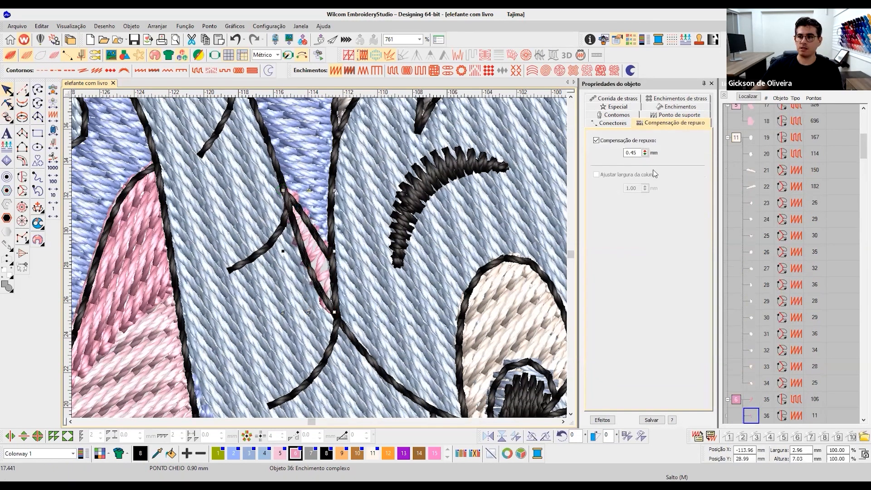
pyautogui.moveTo(633, 153); pyautogui.dragTo(663, 153)
pyautogui.write('17')
pyautogui.press('Return')
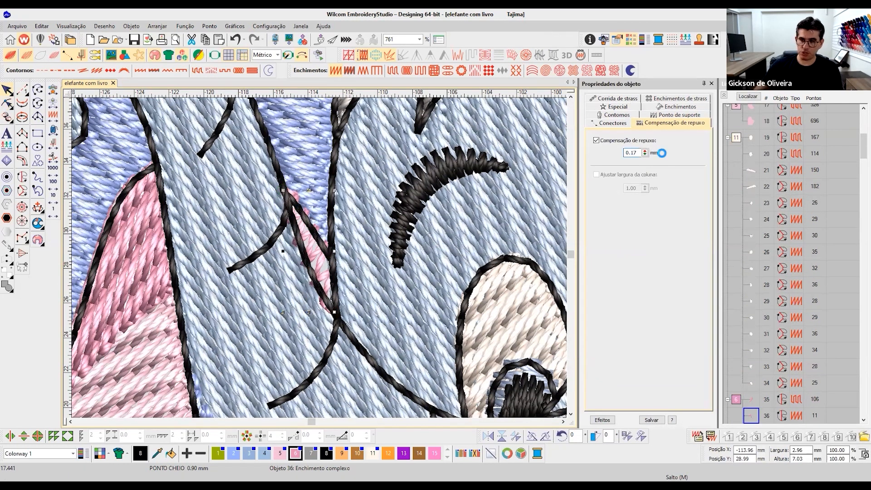
# Step: Examine the converted pink satin area between trunk and head, its black outline, and the neighbouring ear fills close up and from afar
pyautogui.scroll(-2, 320, 262)
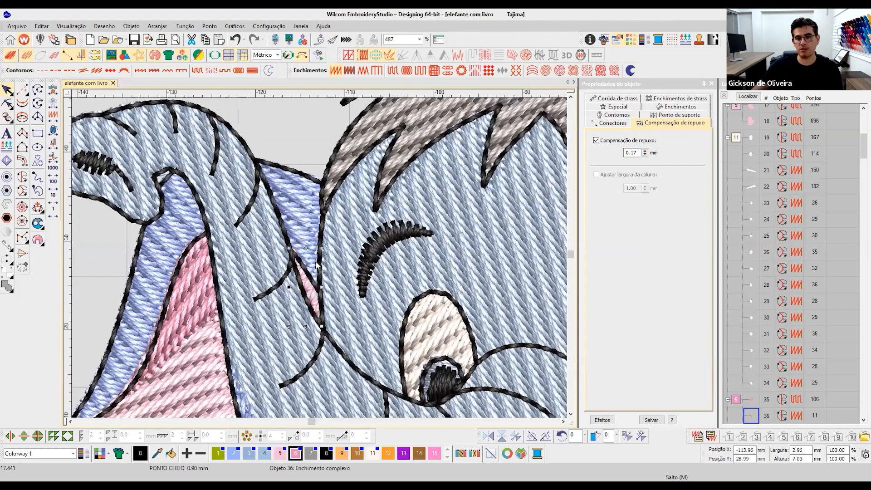
pyautogui.scroll(-2, 320, 257)
pyautogui.scroll(-1, 310, 257)
pyautogui.scroll(2, 307, 245)
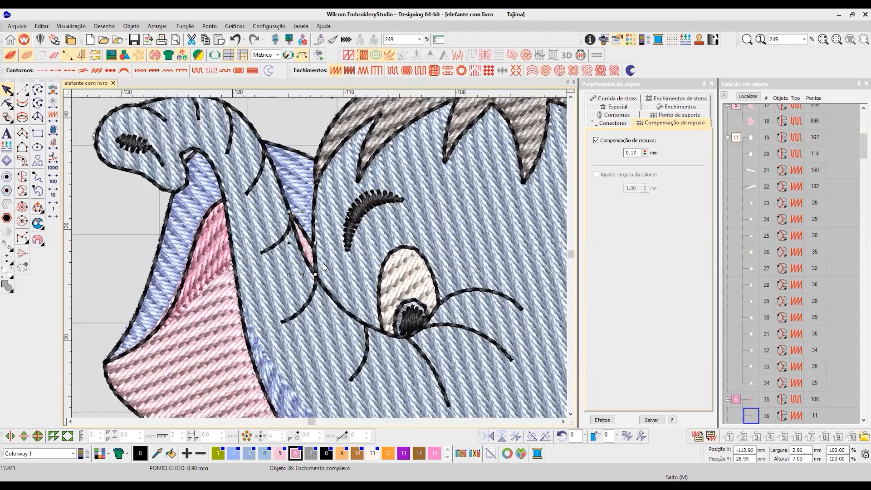
pyautogui.scroll(1, 311, 262)
pyautogui.click(303, 253)
pyautogui.scroll(-3, 321, 258)
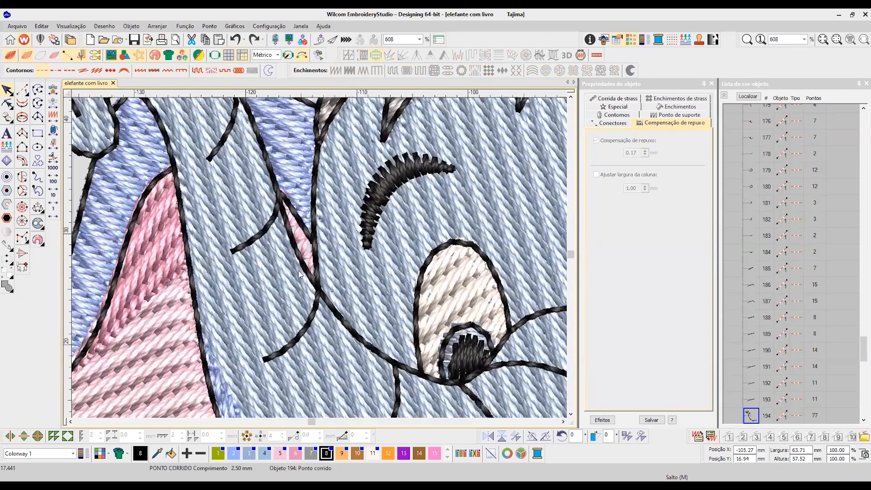
pyautogui.scroll(-2, 333, 263)
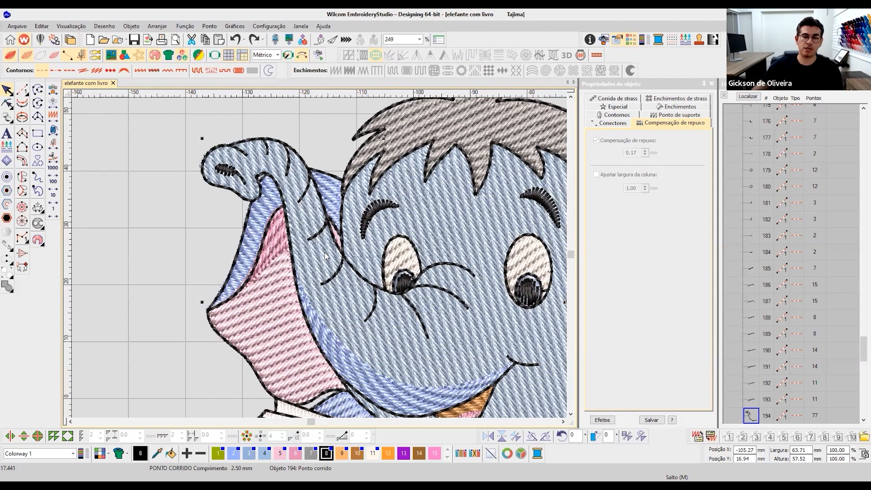
pyautogui.scroll(2, 325, 256)
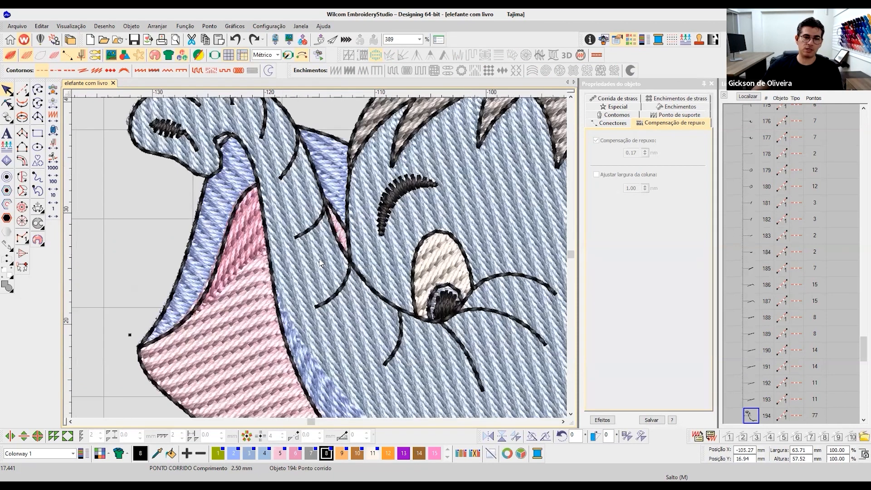
pyautogui.scroll(1, 320, 263)
pyautogui.scroll(1, 149, 327)
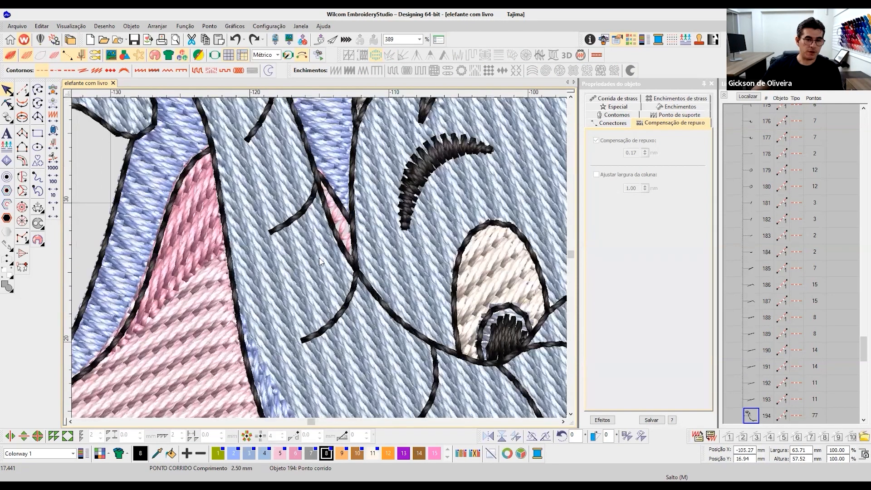
pyautogui.scroll(1, 320, 262)
pyautogui.scroll(1, 315, 281)
pyautogui.scroll(-2, 348, 274)
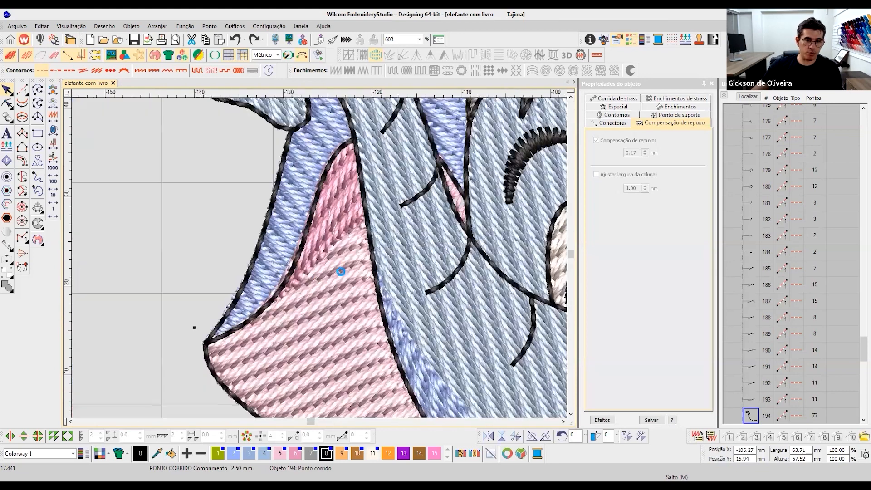
# Step: Reshape the edge of the large light pink ear fill where it meets the black outline beside the blue ear border
pyautogui.scroll(3, 273, 286)
pyautogui.scroll(2, 131, 168)
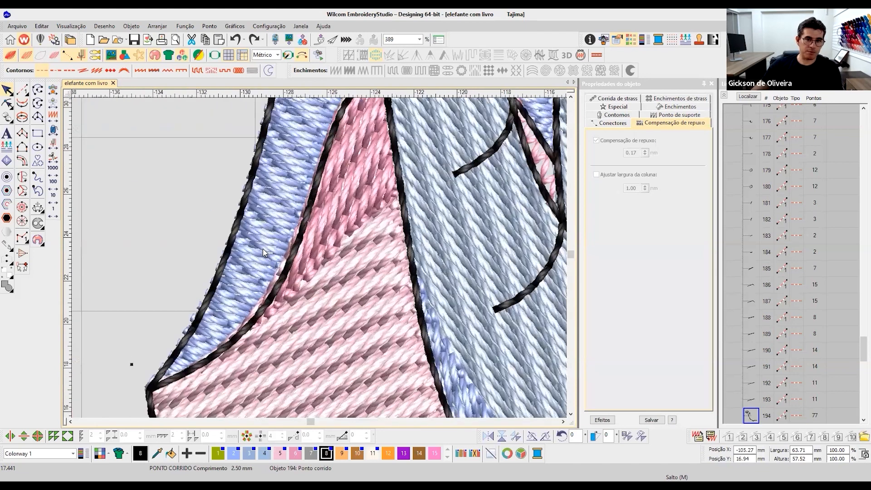
pyautogui.hotkey('ctrl', 'z')
pyautogui.hotkey('ctrl', 'z')
pyautogui.hotkey('ctrl', 'z')
pyautogui.click(255, 296)
pyautogui.press('h')
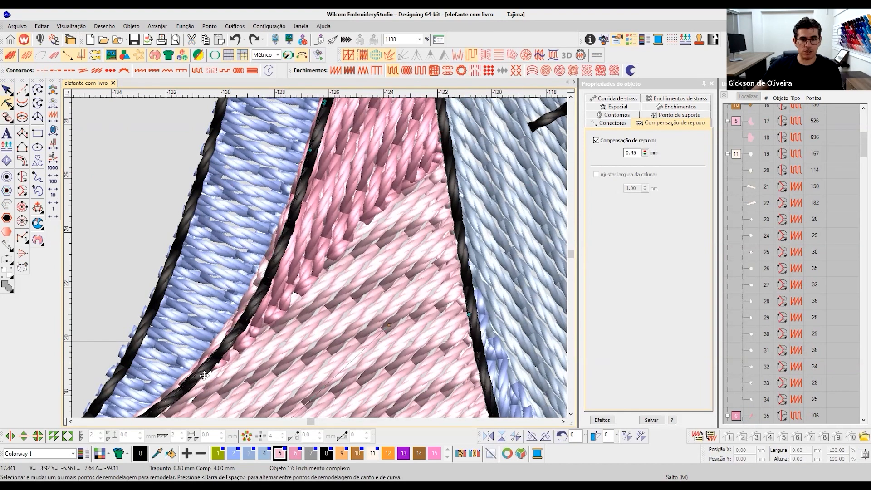
pyautogui.hotkey('ctrl', 'z')
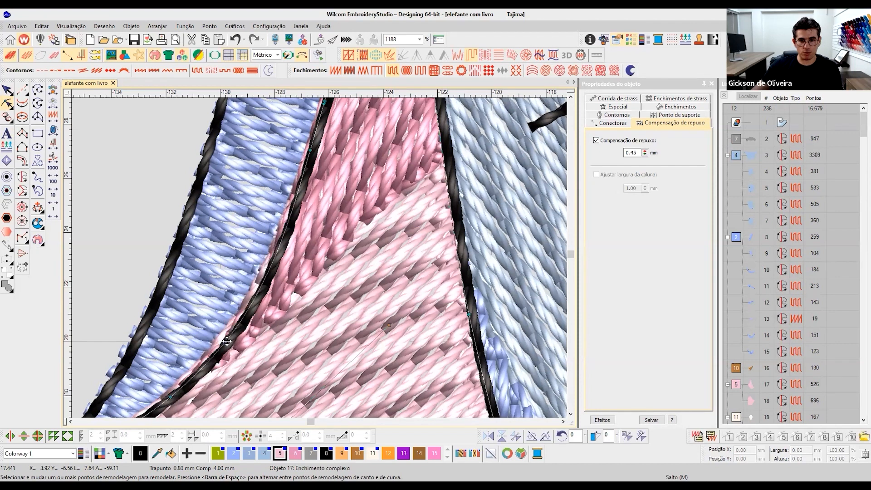
pyautogui.moveTo(237, 331); pyautogui.dragTo(245, 319)
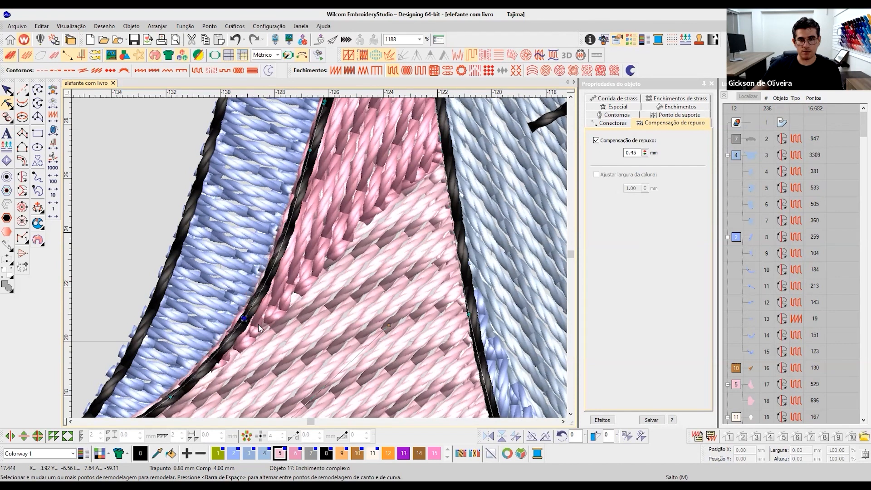
pyautogui.click(7, 91)
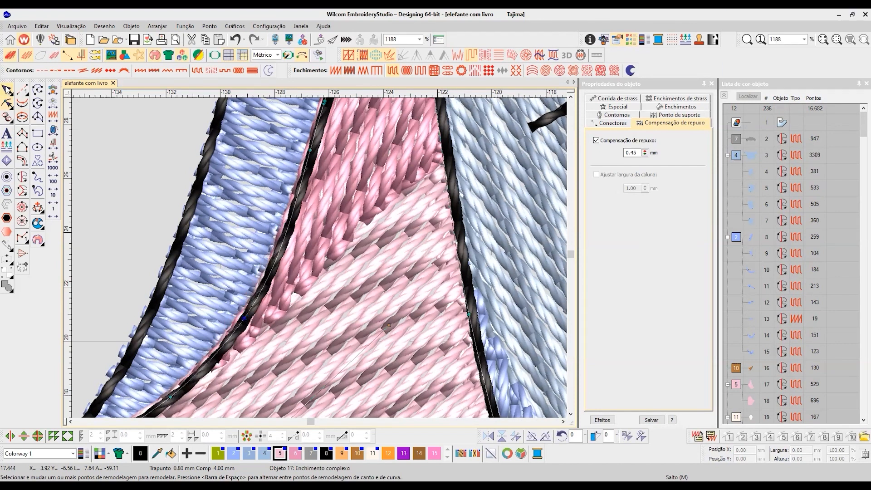
# Step: Examine the reshaped ear fill from afar, then the book cover and the orange bands on its spine
pyautogui.scroll(-4, 272, 270)
pyautogui.scroll(-3, 320, 258)
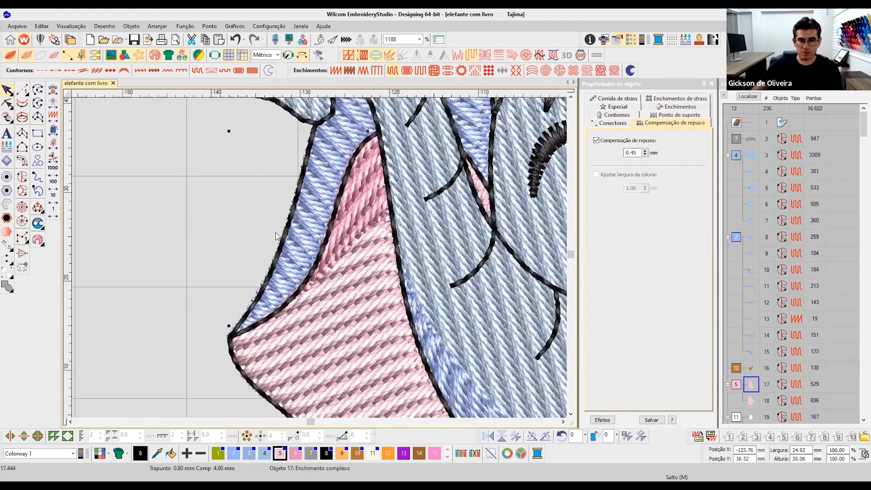
pyautogui.scroll(-2, 345, 252)
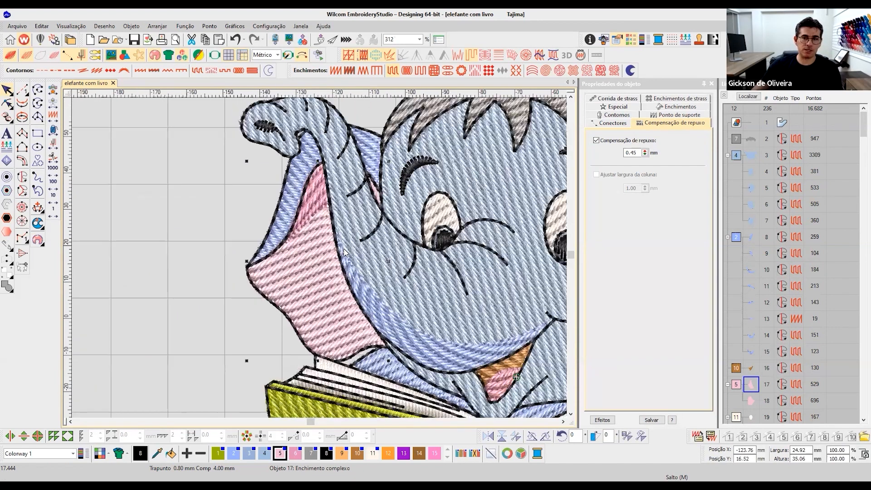
pyautogui.scroll(-5, 483, 289)
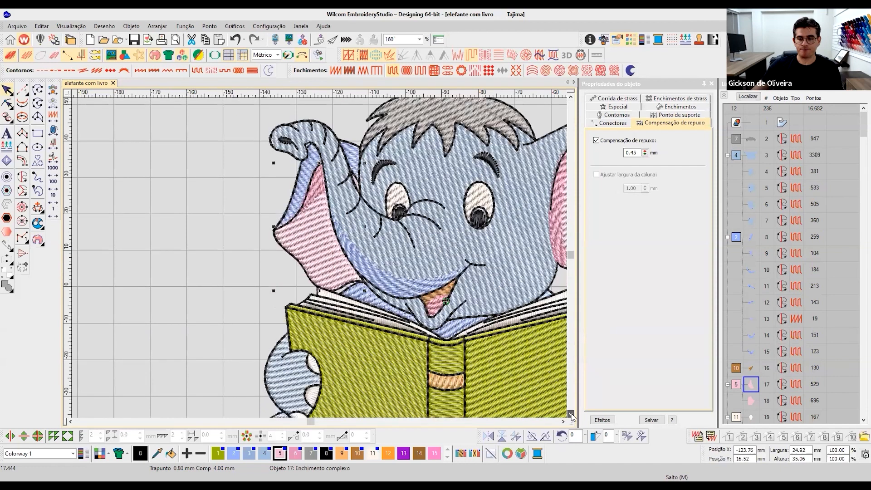
pyautogui.scroll(2, 457, 295)
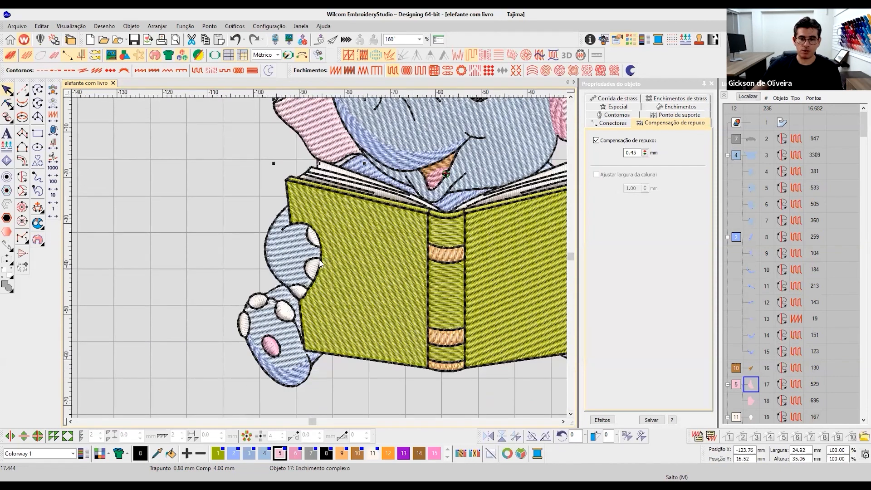
pyautogui.scroll(1, 310, 358)
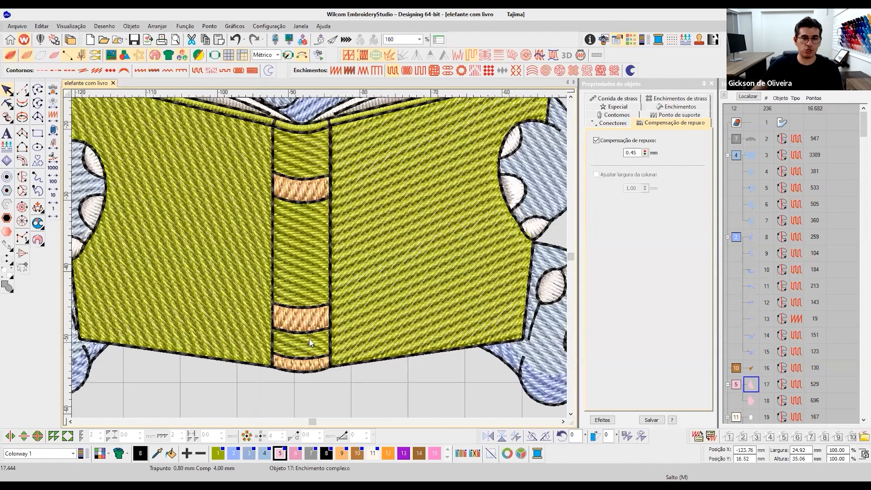
pyautogui.scroll(1, 321, 259)
pyautogui.scroll(-1, 321, 260)
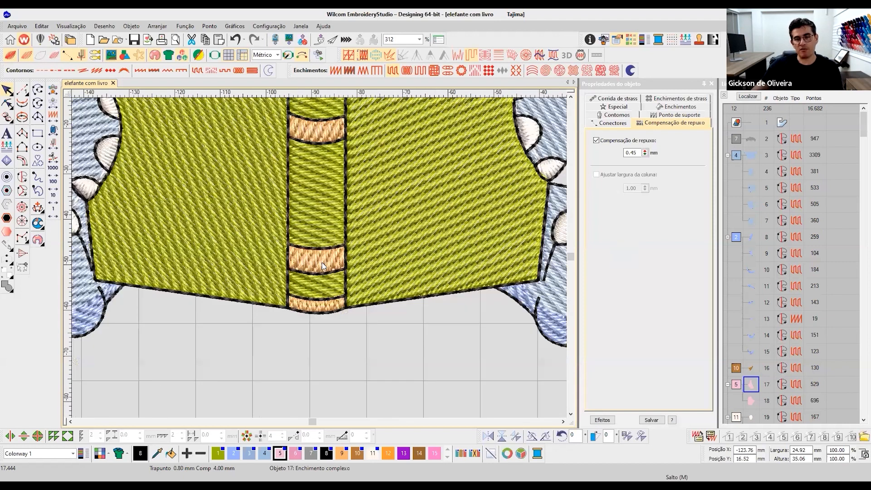
pyautogui.scroll(-1, 323, 265)
pyautogui.scroll(1, 304, 222)
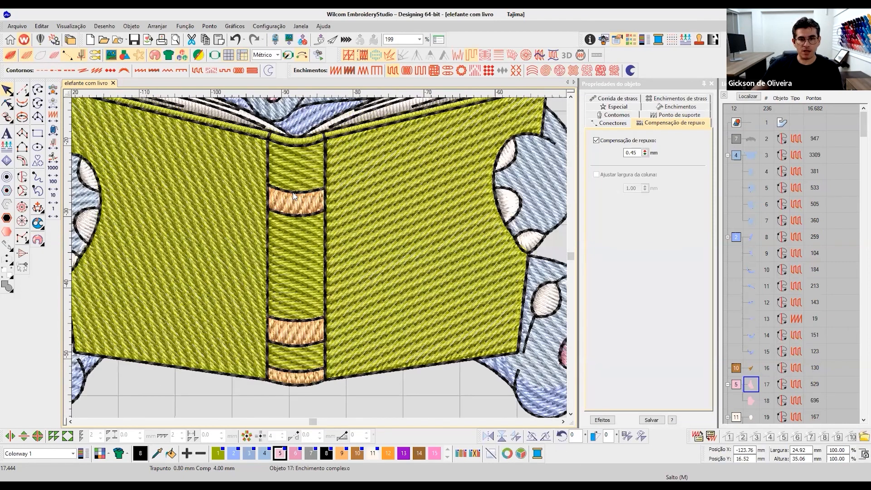
pyautogui.scroll(1, 293, 196)
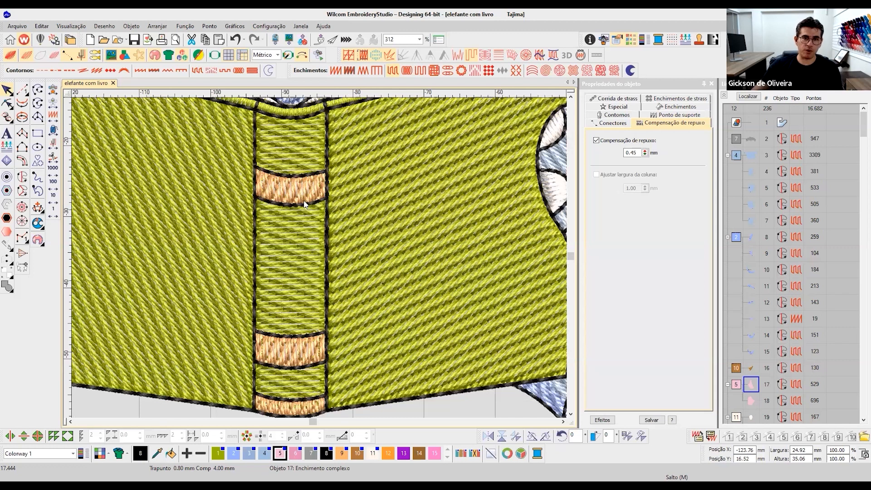
# Step: Change the fill of the three orange bands on the book spine to satin (Ponto cheio) with a spacing of 0.90 mm
pyautogui.click(304, 202)
pyautogui.press('t')
pyautogui.press('t')
pyautogui.press('t')
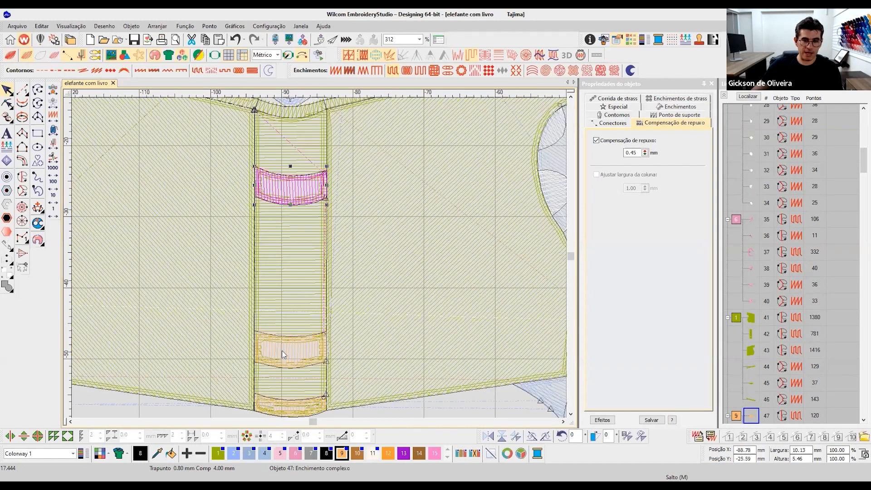
pyautogui.press('t')
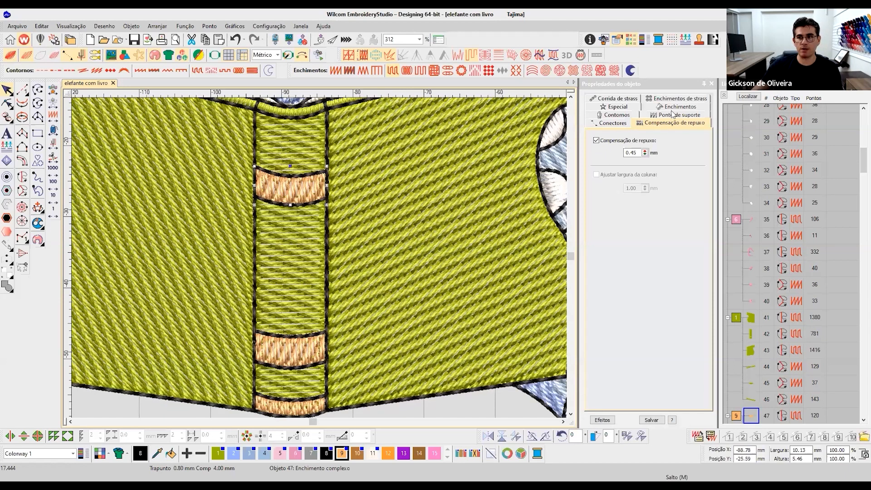
pyautogui.press('t')
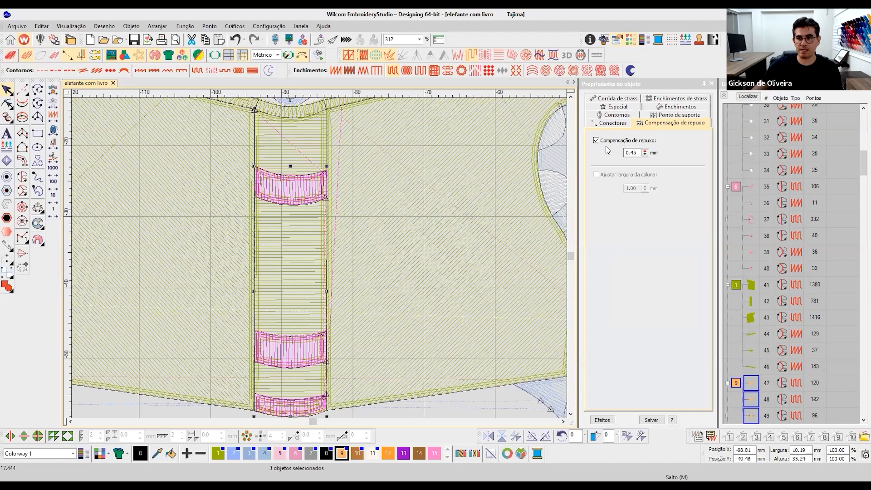
pyautogui.click(680, 107)
pyautogui.click(633, 139)
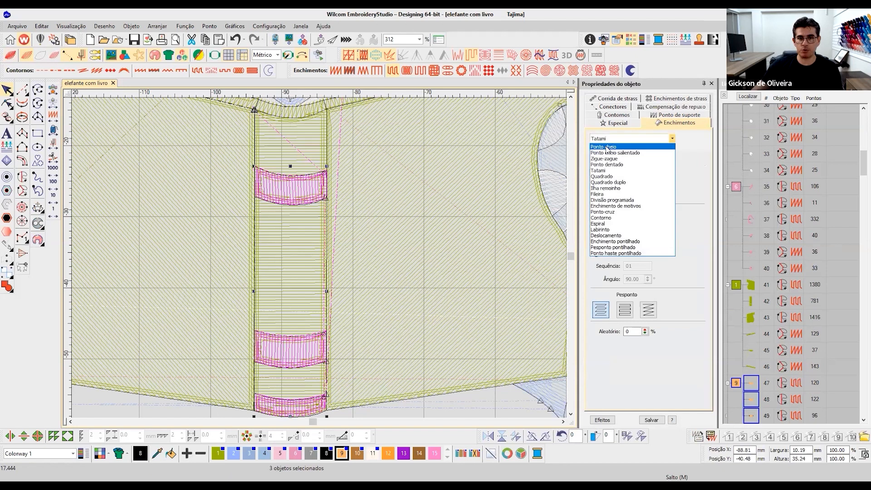
pyautogui.click(609, 142)
pyautogui.moveTo(642, 170); pyautogui.dragTo(682, 172)
pyautogui.write('90')
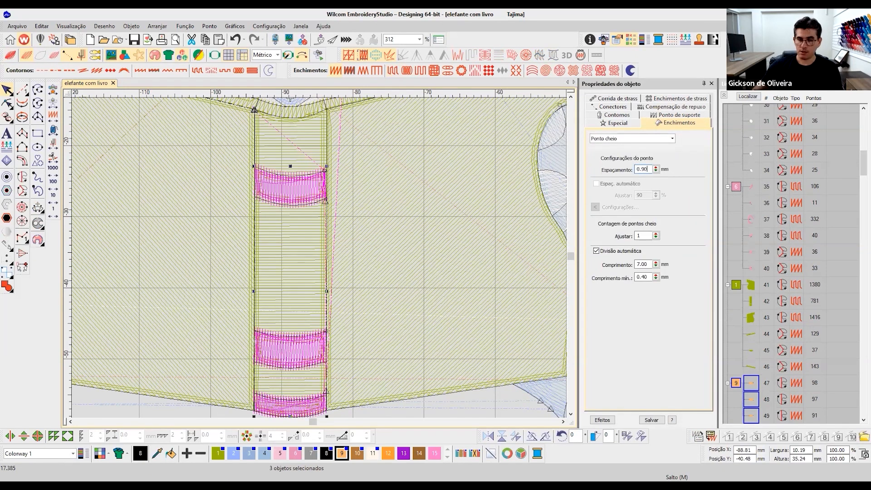
pyautogui.press('Return')
# Step: Turn off the first underlay of the three orange spine bands and set their satin spacing to 0.70 mm
pyautogui.click(678, 116)
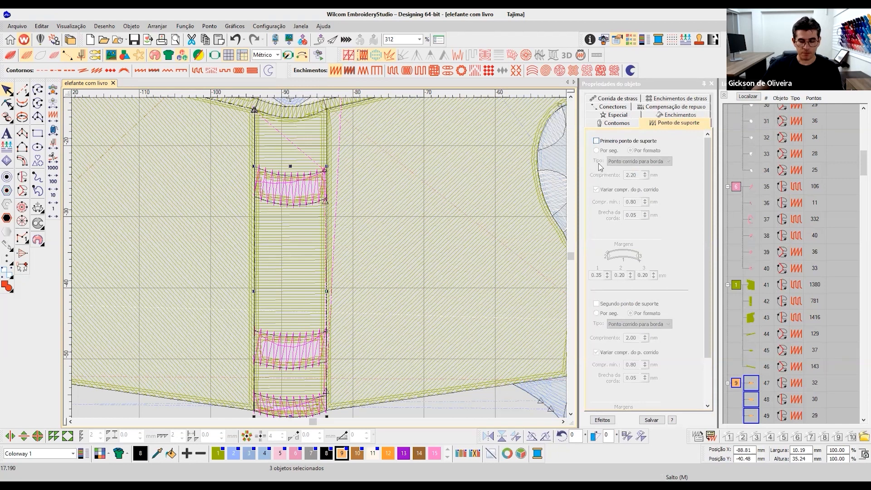
pyautogui.press('t')
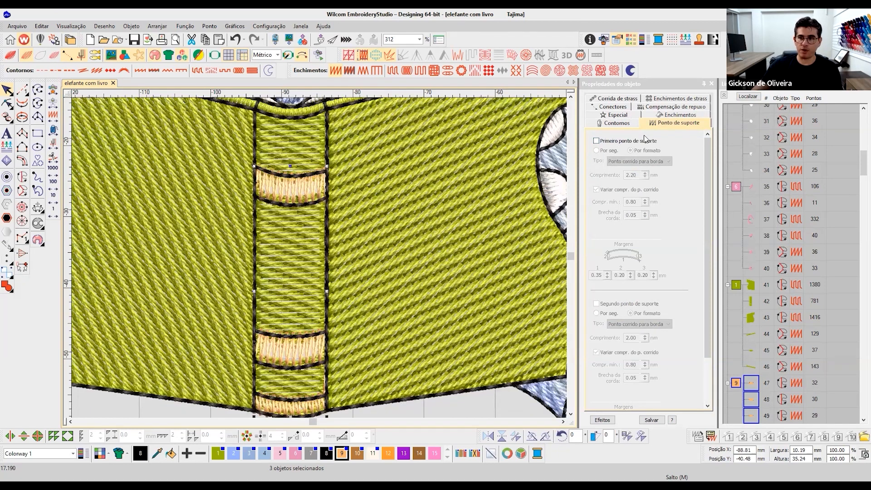
pyautogui.click(667, 117)
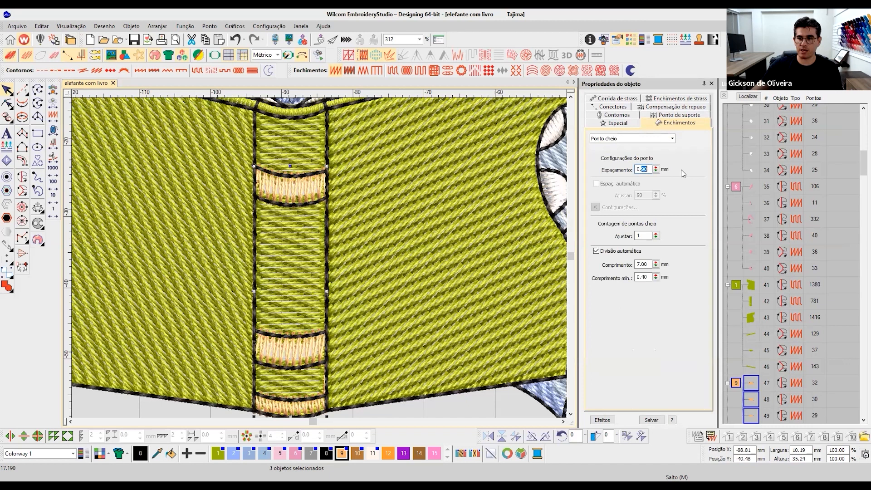
pyautogui.write('0.7')
pyautogui.press('Return')
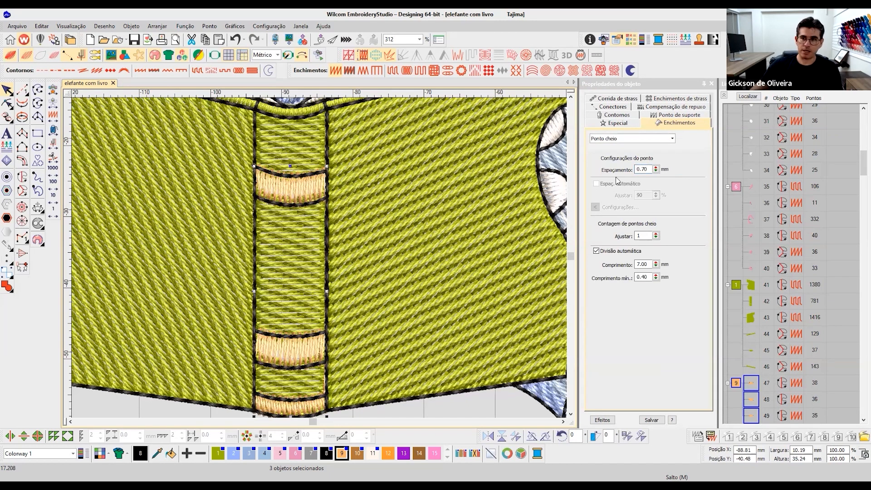
# Step: Set the pull compensation of the three orange spine bands to 0.25 mm
pyautogui.click(651, 108)
pyautogui.moveTo(631, 153); pyautogui.dragTo(664, 153)
pyautogui.write('25')
pyautogui.press('Return')
# Step: Examine the satin spine bands, the book cover, the paws and the area around the mouth close up and from afar
pyautogui.scroll(-2, 330, 248)
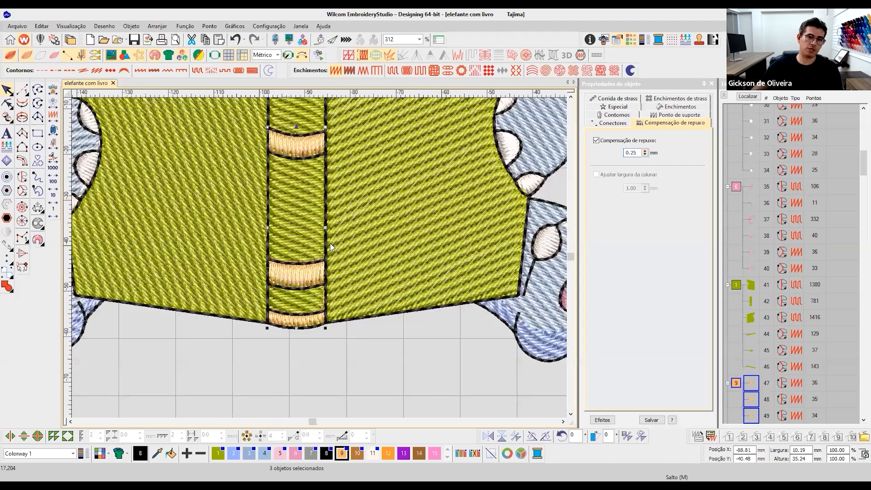
pyautogui.scroll(-2, 331, 247)
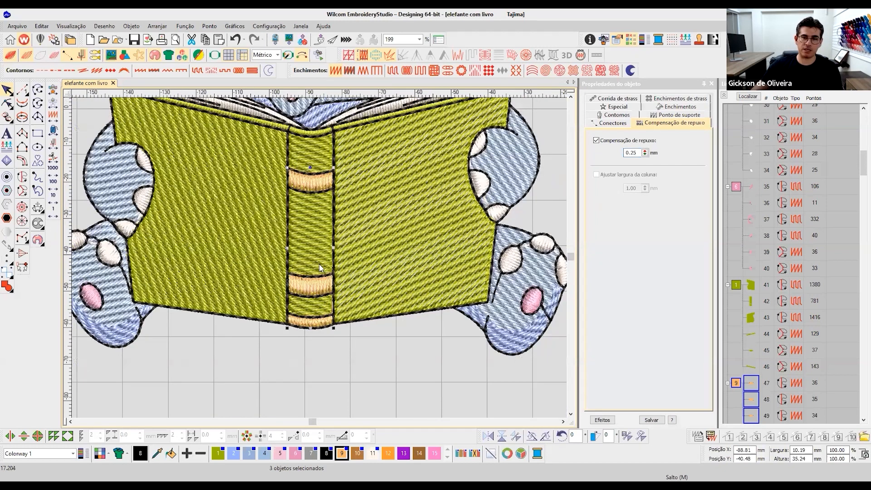
pyautogui.scroll(-2, 307, 245)
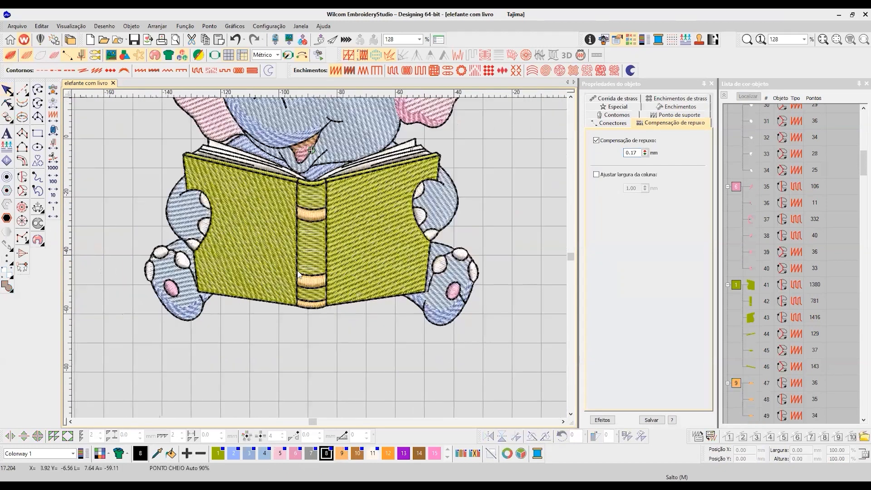
pyautogui.scroll(3, 286, 284)
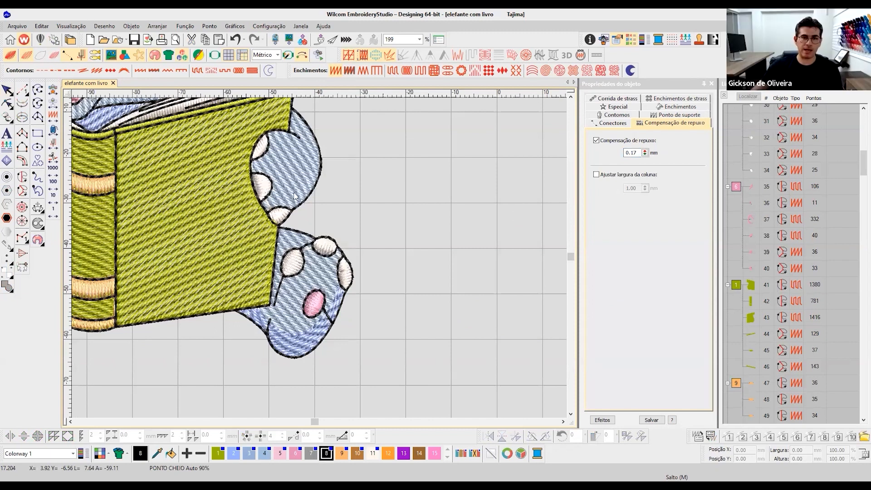
pyautogui.scroll(-2, 257, 229)
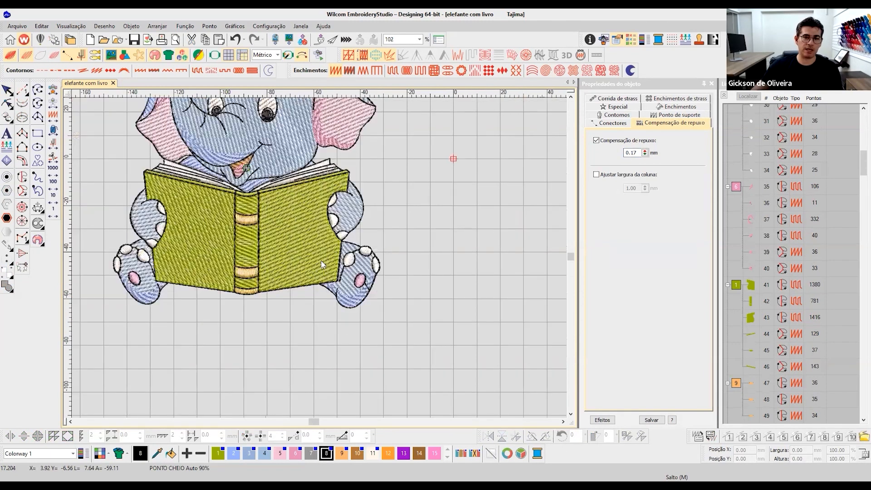
pyautogui.scroll(1, 322, 249)
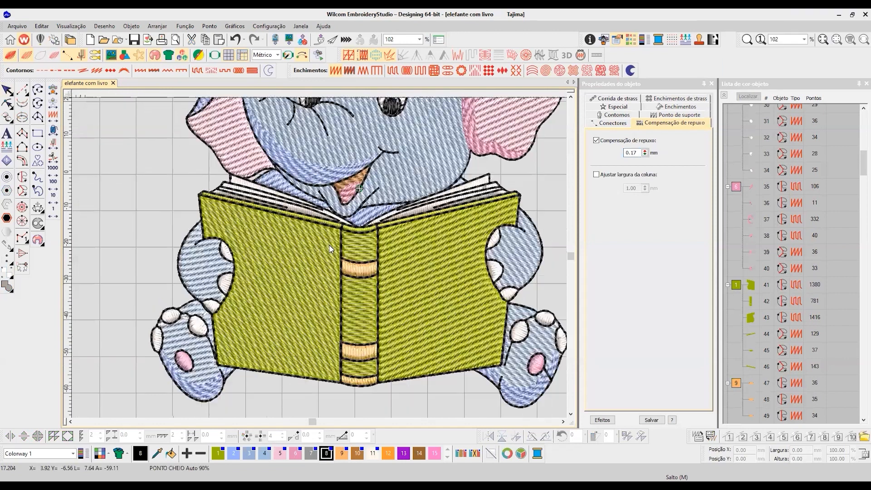
pyautogui.scroll(1, 372, 251)
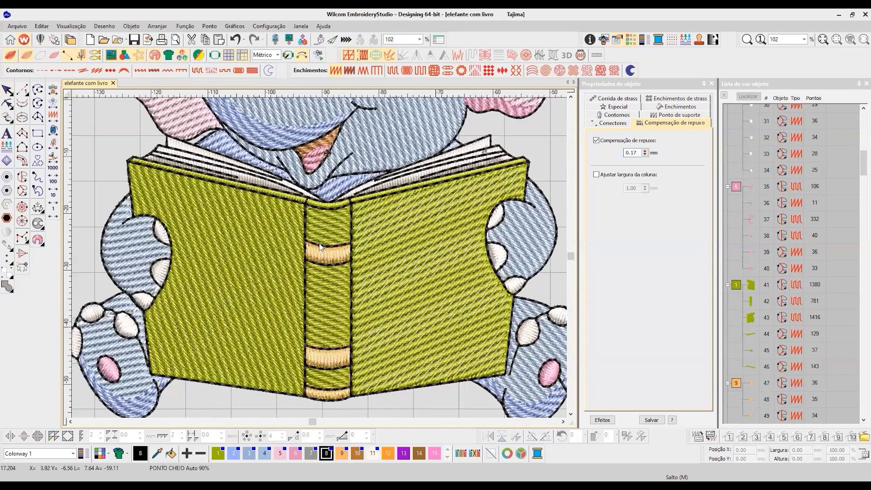
pyautogui.scroll(1, 320, 247)
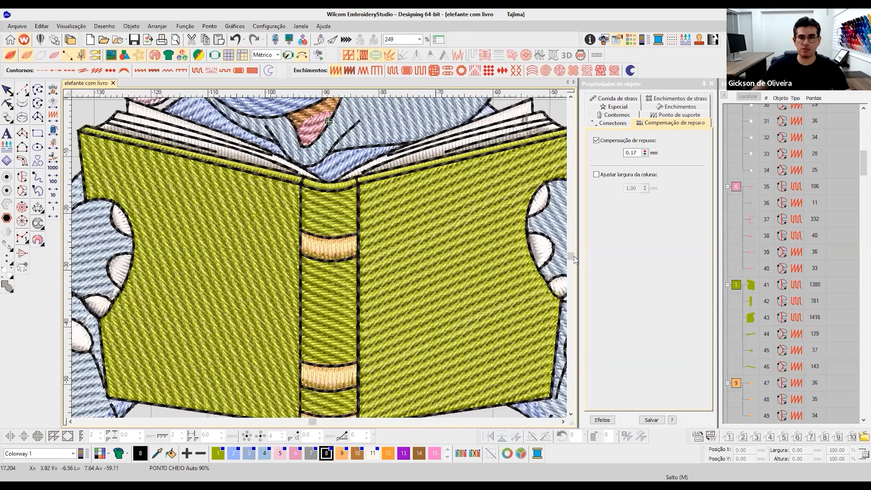
pyautogui.scroll(-1, 320, 261)
pyautogui.scroll(1, 323, 261)
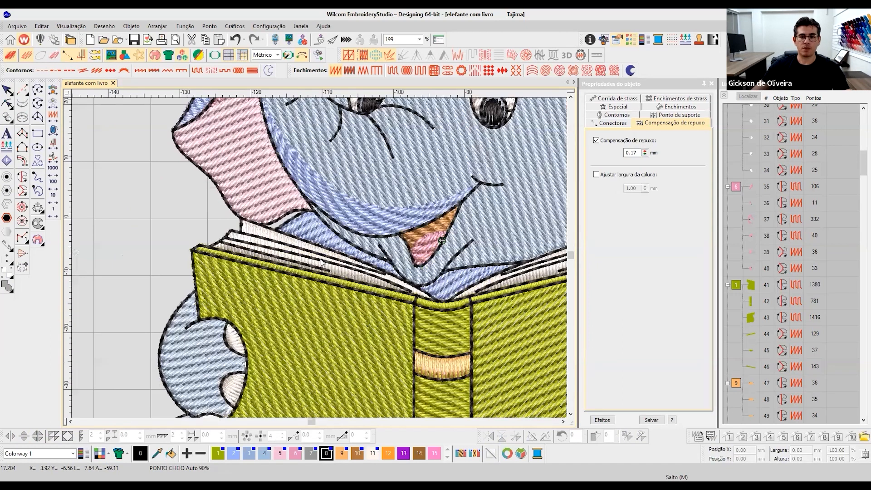
pyautogui.scroll(-3, 322, 260)
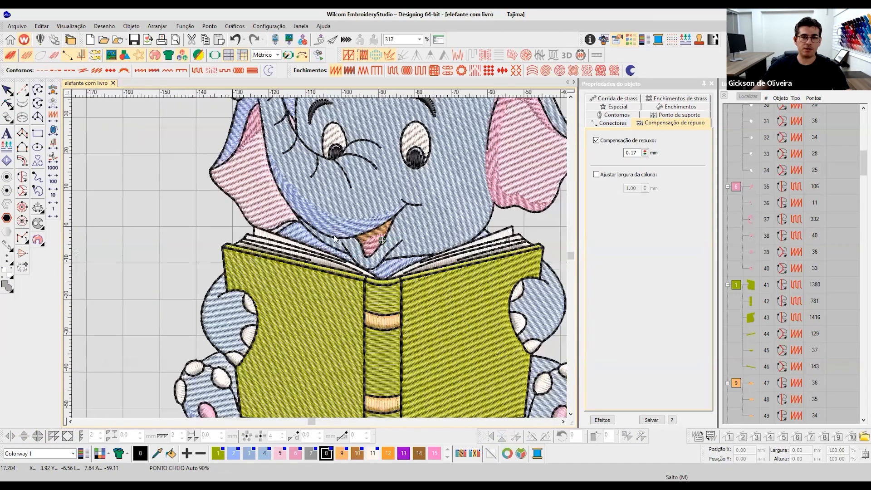
pyautogui.scroll(2, 325, 252)
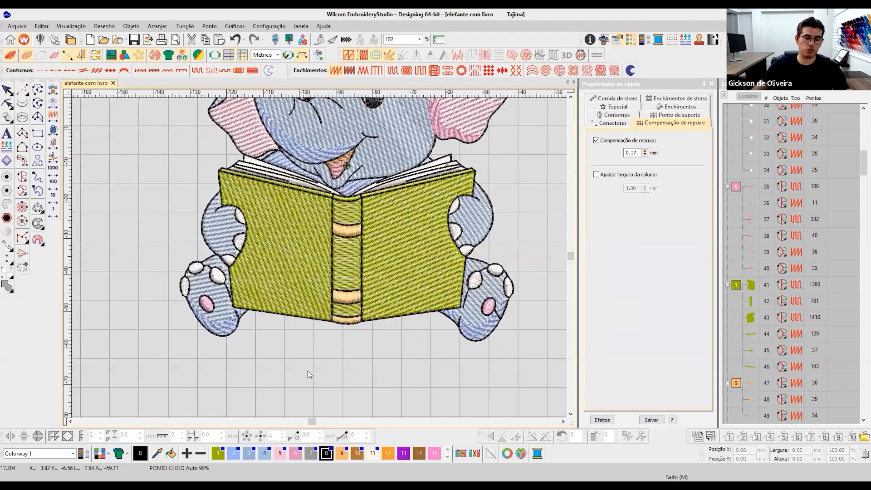
pyautogui.scroll(2, 327, 291)
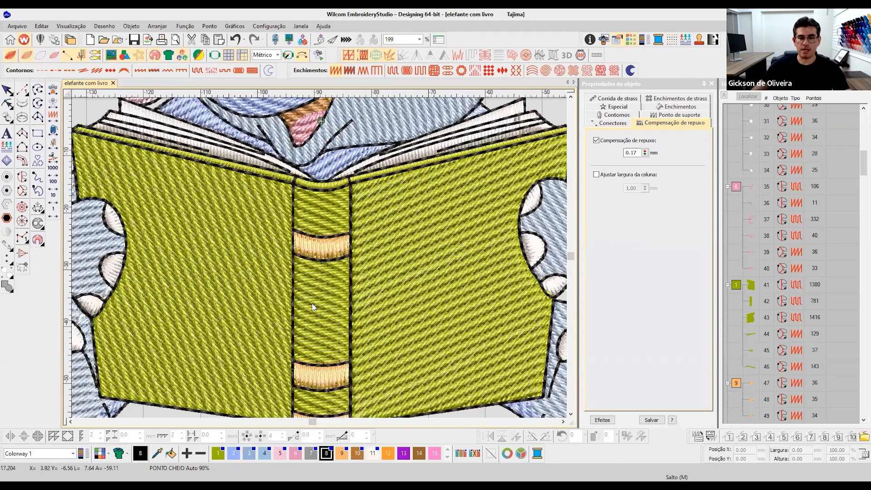
pyautogui.scroll(-1, 317, 312)
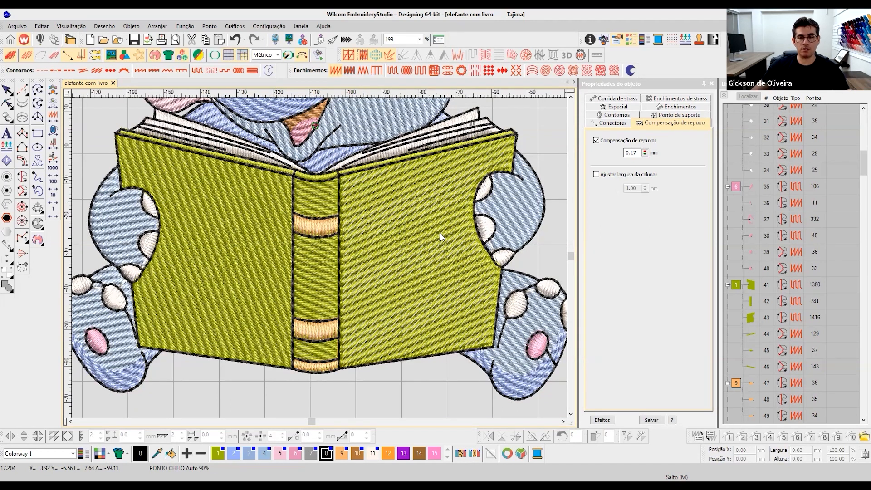
# Step: Examine the whole elephant and the book's right cover, comparing the realistic view with the plain stitch view
pyautogui.scroll(-2, 441, 233)
pyautogui.scroll(-1, 451, 236)
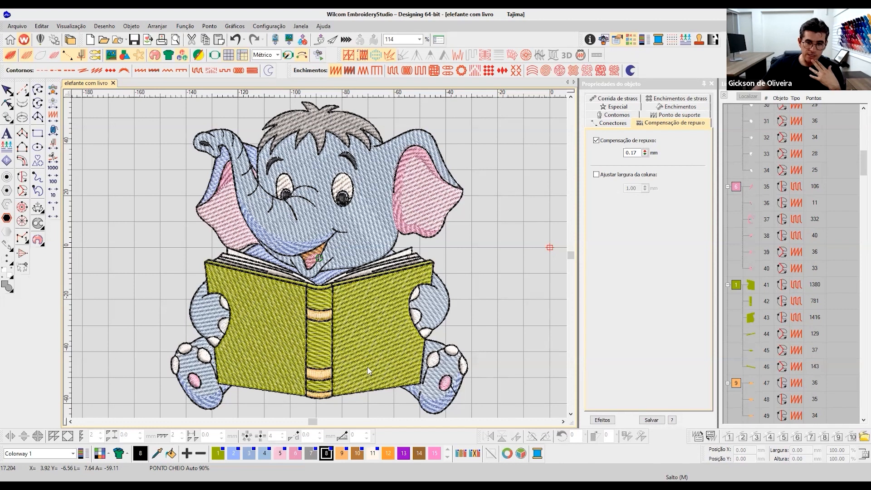
pyautogui.scroll(3, 412, 332)
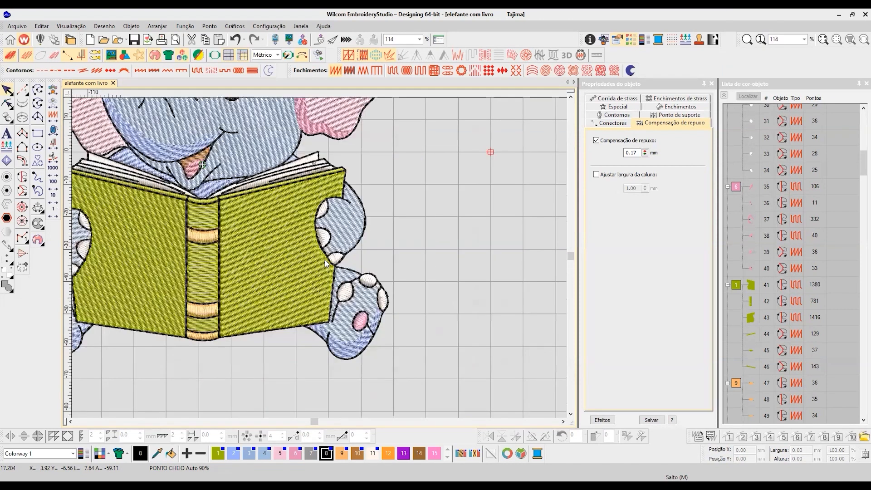
pyautogui.scroll(1, 330, 262)
pyautogui.press('t')
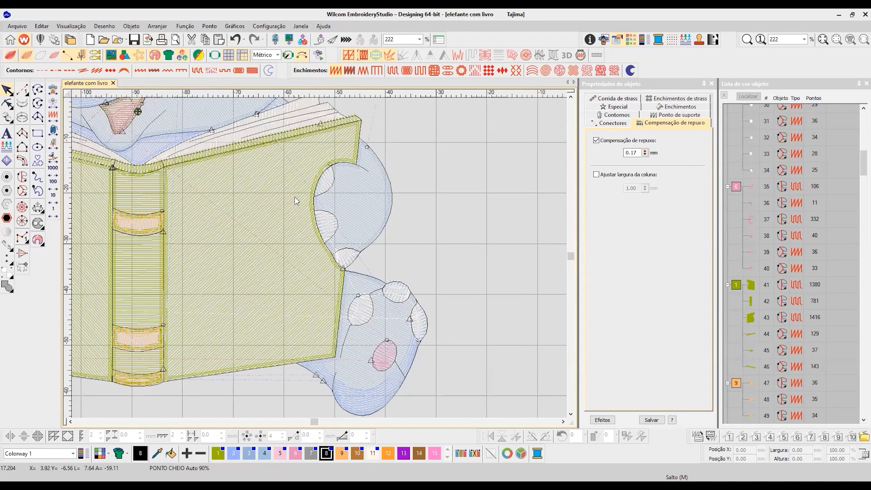
pyautogui.press('t')
pyautogui.press('t')
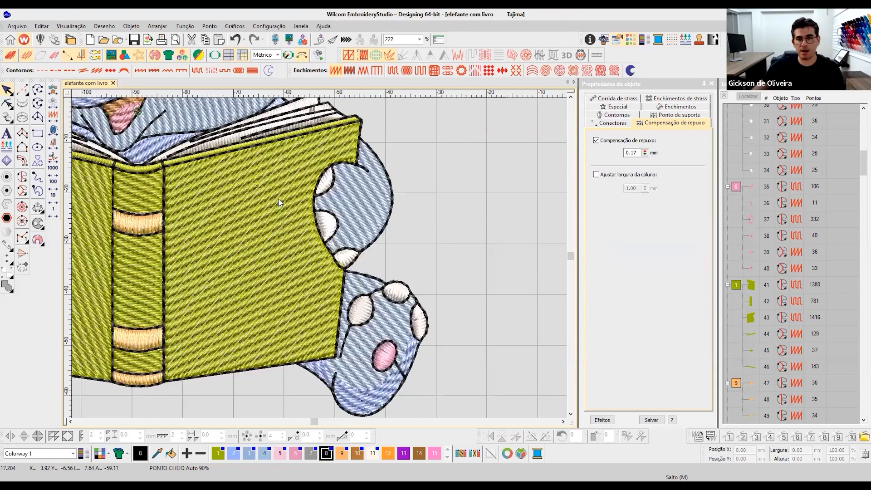
pyautogui.scroll(-1, 279, 202)
pyautogui.press('0')
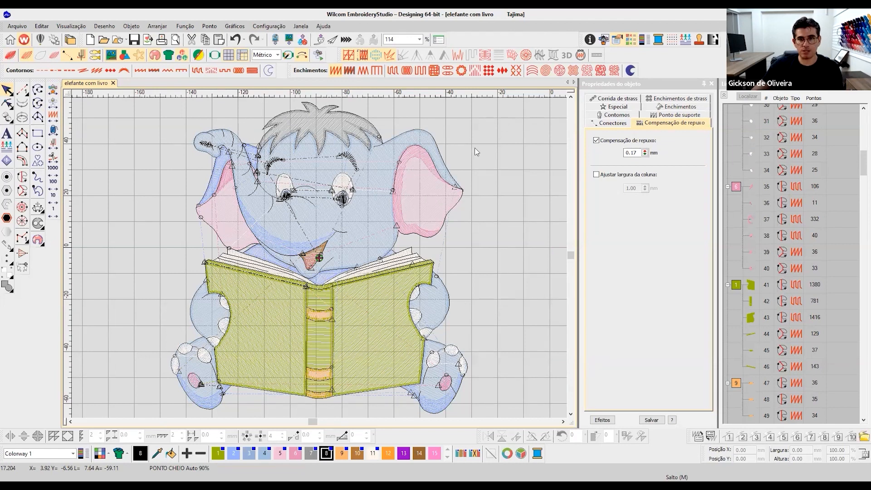
pyautogui.press('t')
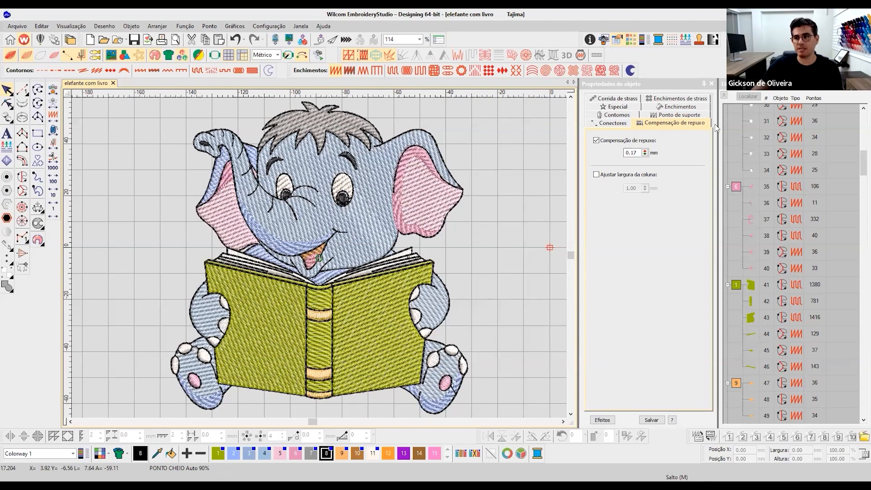
# Step: Move the book's right cover, the head fill and the right ear's pink shading aside in turn, undoing each move
pyautogui.click(724, 95)
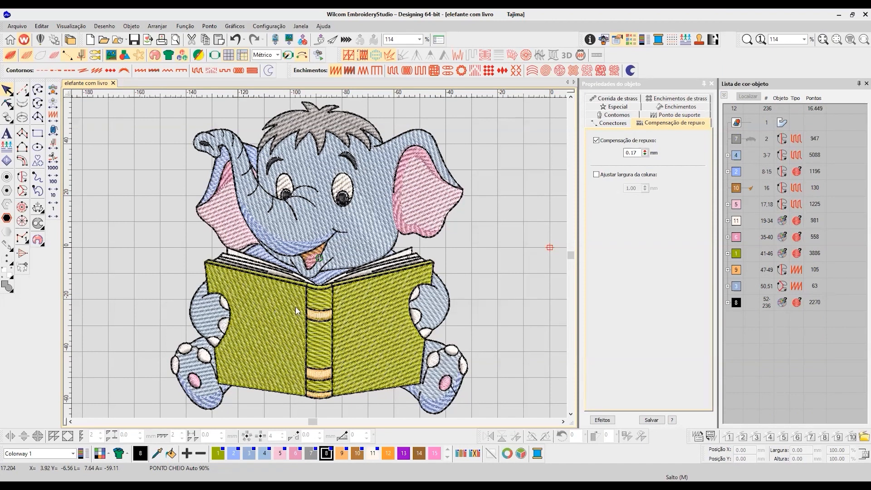
pyautogui.click(366, 213)
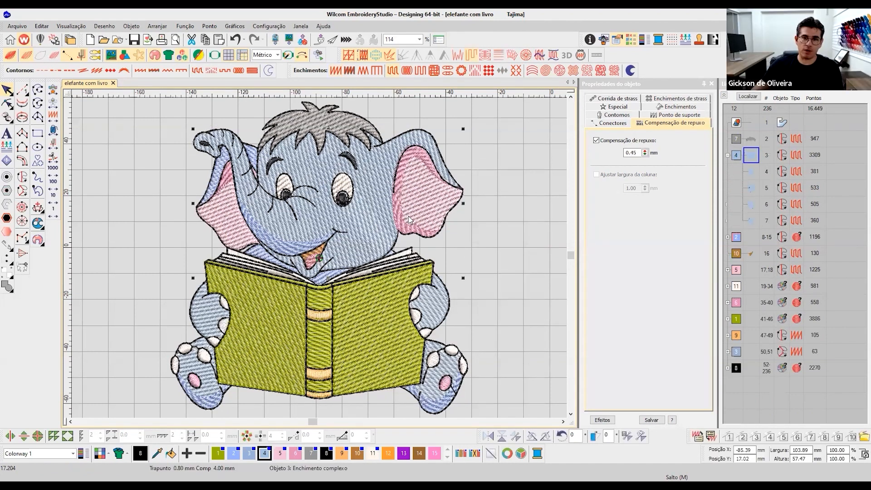
pyautogui.moveTo(375, 334); pyautogui.dragTo(323, 251)
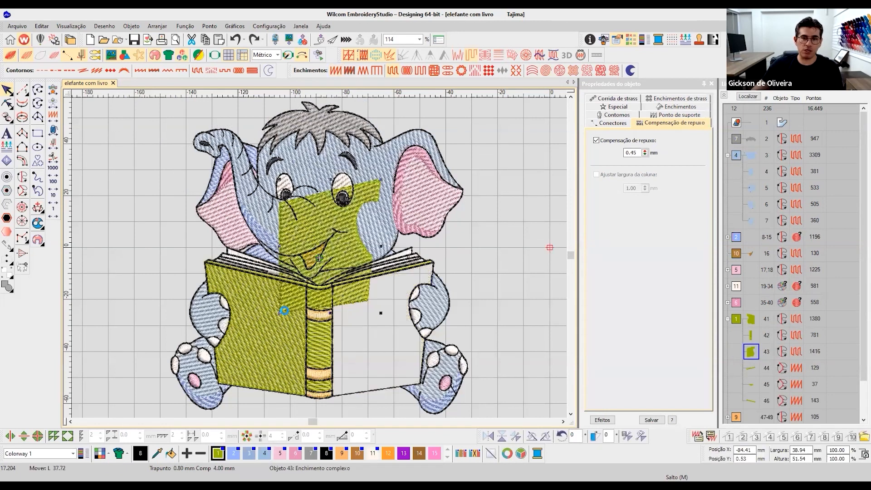
pyautogui.hotkey('ctrl', 'z')
pyautogui.moveTo(370, 222); pyautogui.dragTo(300, 167)
pyautogui.hotkey('ctrl', 'z')
pyautogui.moveTo(416, 164); pyautogui.dragTo(495, 188)
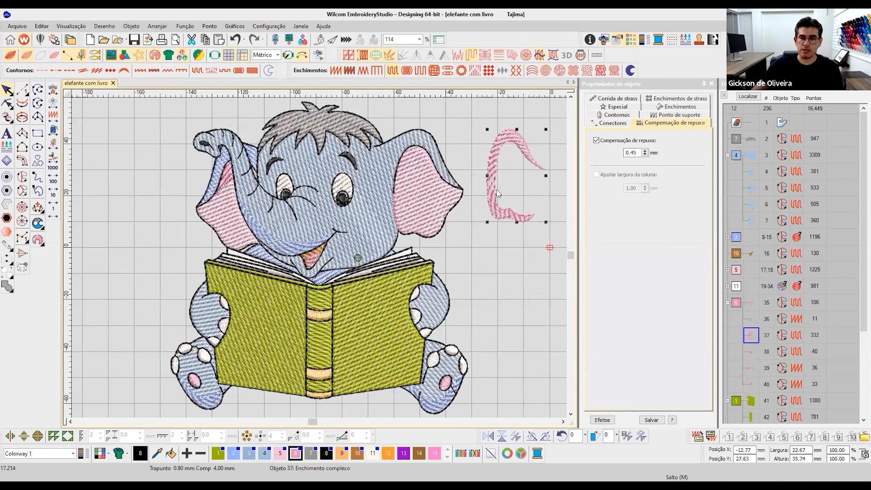
pyautogui.hotkey('ctrl', 'z')
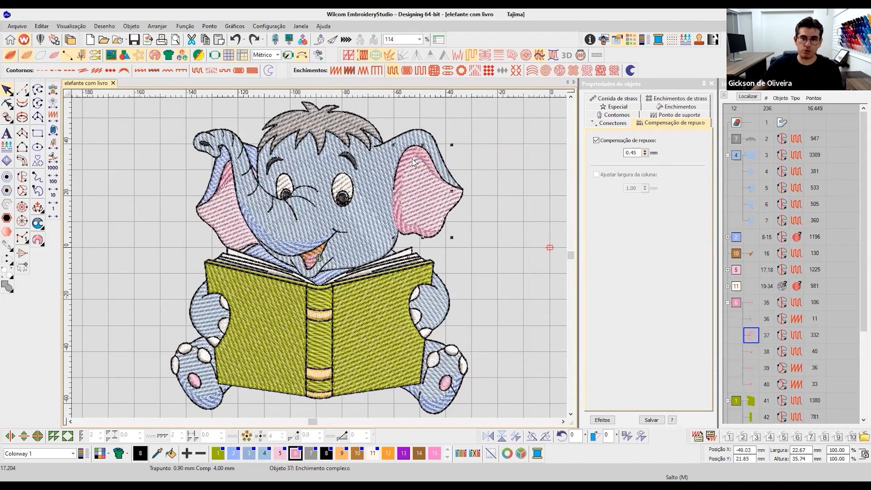
# Step: Inspect the left ear's pink shading, clear the selection and collapse all colour groups in the object list
pyautogui.click(231, 192)
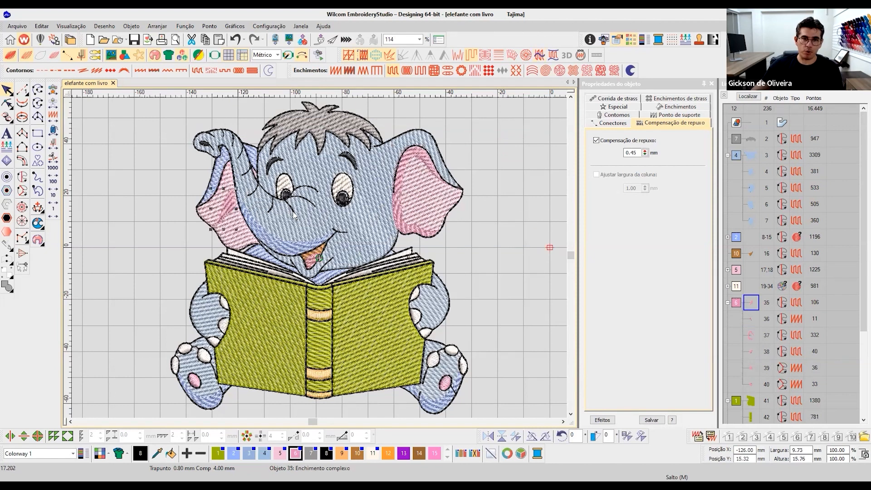
pyautogui.click(494, 215)
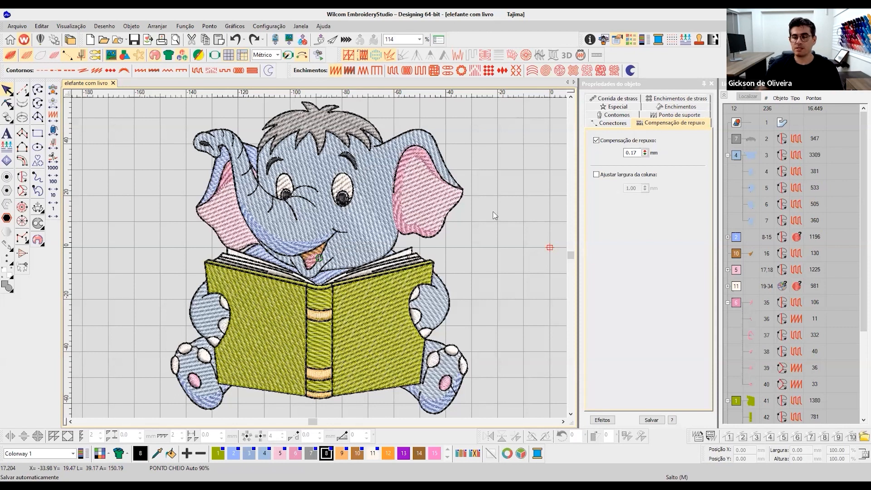
pyautogui.click(725, 96)
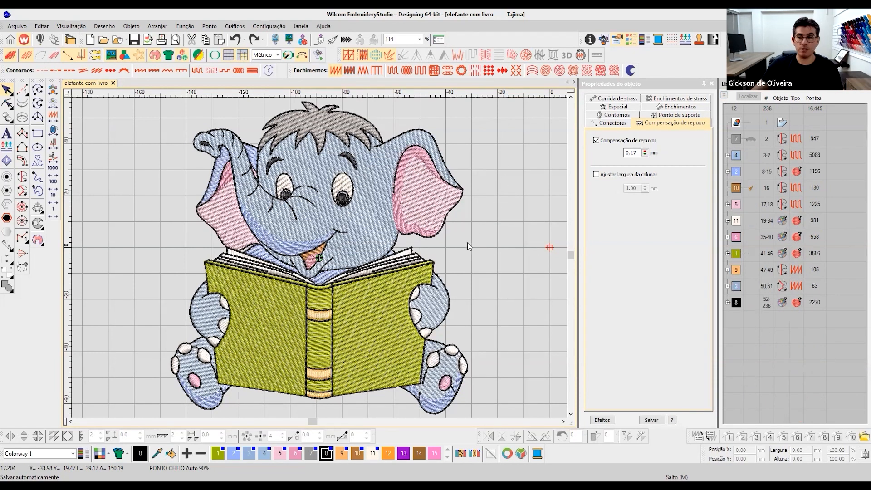